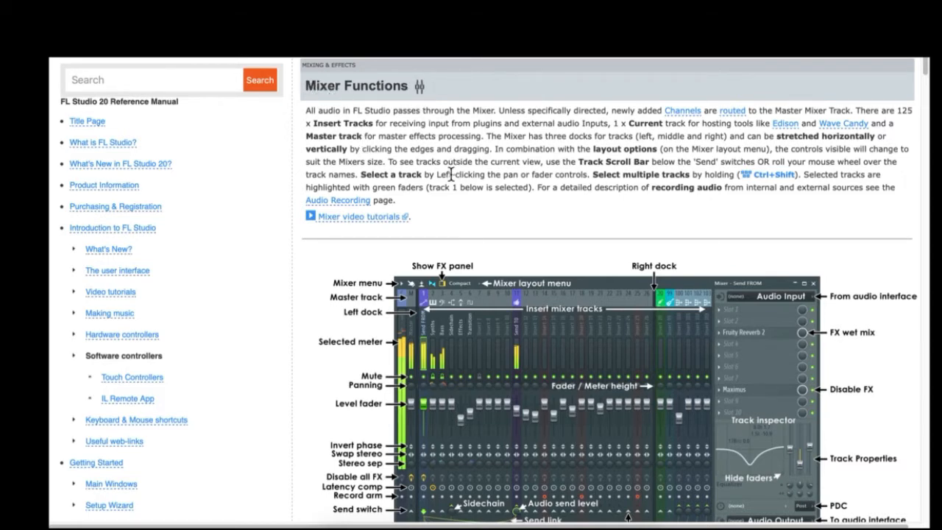
Step: Read the online manual's Mixer Functions page, look up the Playlist page for the playlist window, and return to FL Studio
scroll(447, 177, "down", 2)
key("super+Tab")
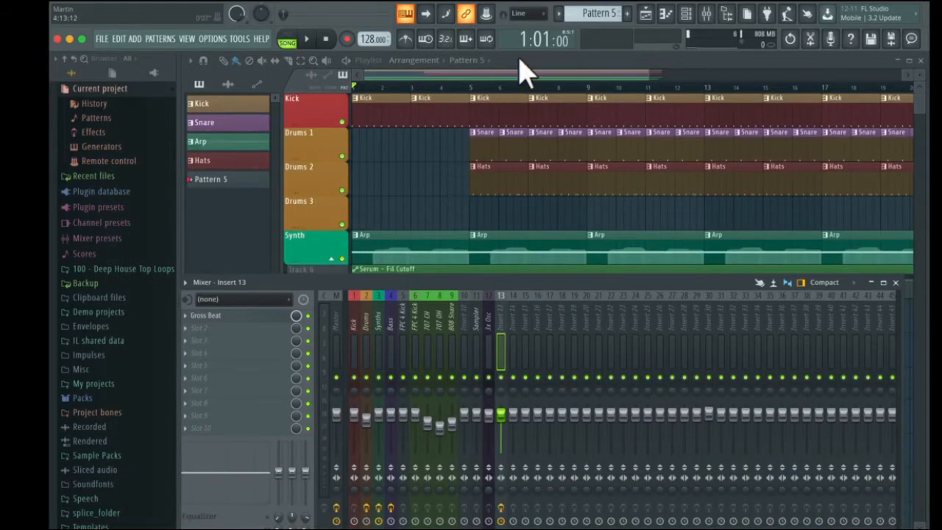
left_click(523, 70)
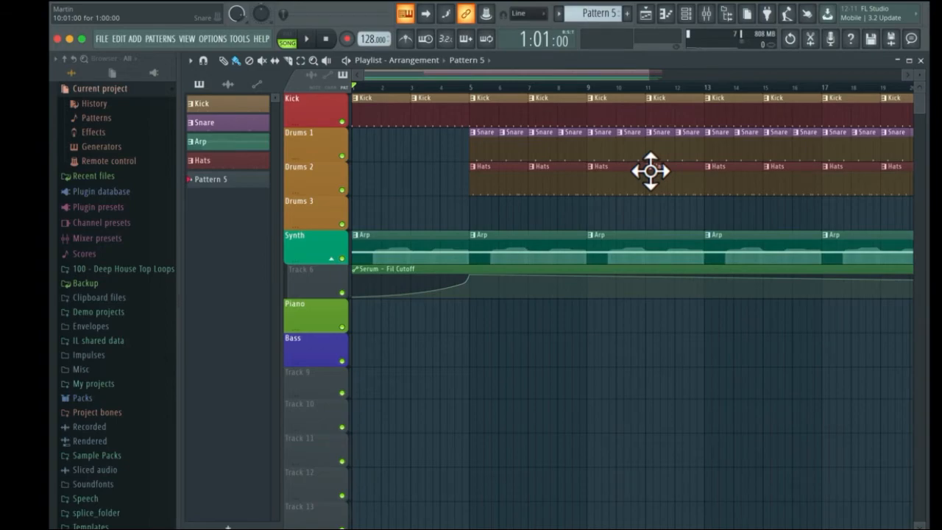
key("super+Tab")
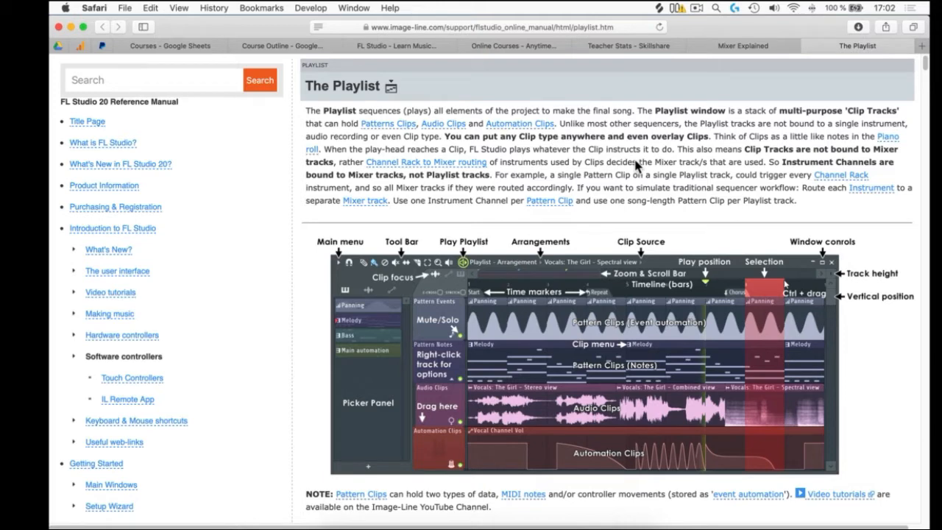
left_click(116, 88)
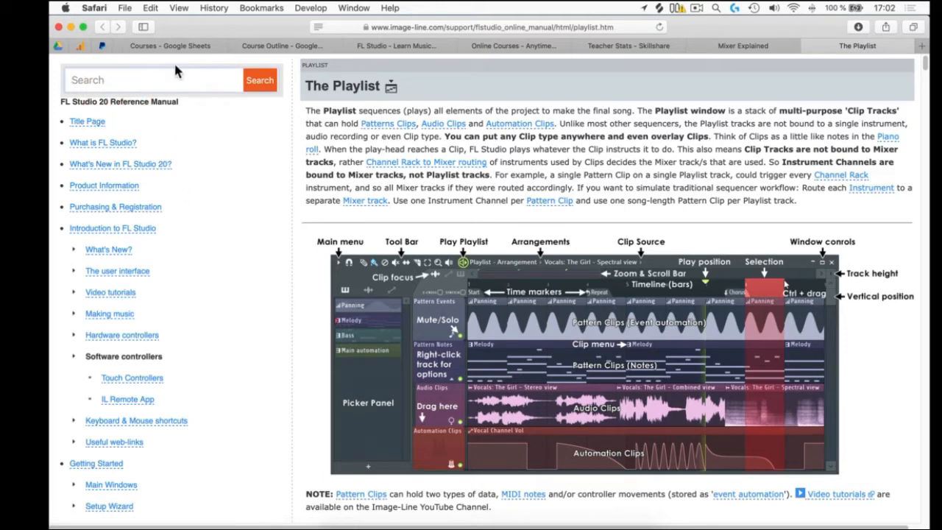
key("super+Tab")
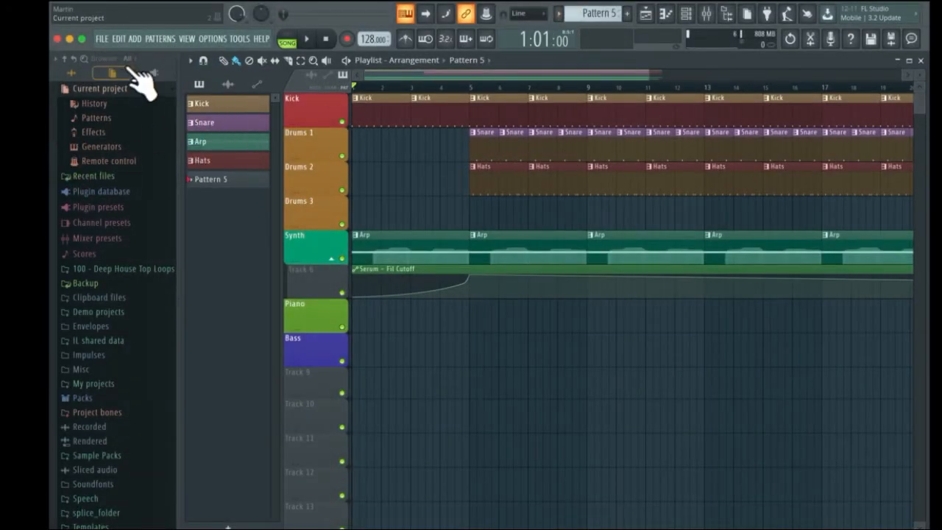
Step: Expand Remote control under the current project, look up the manual's Browser page, and return to FL Studio
left_click(116, 160)
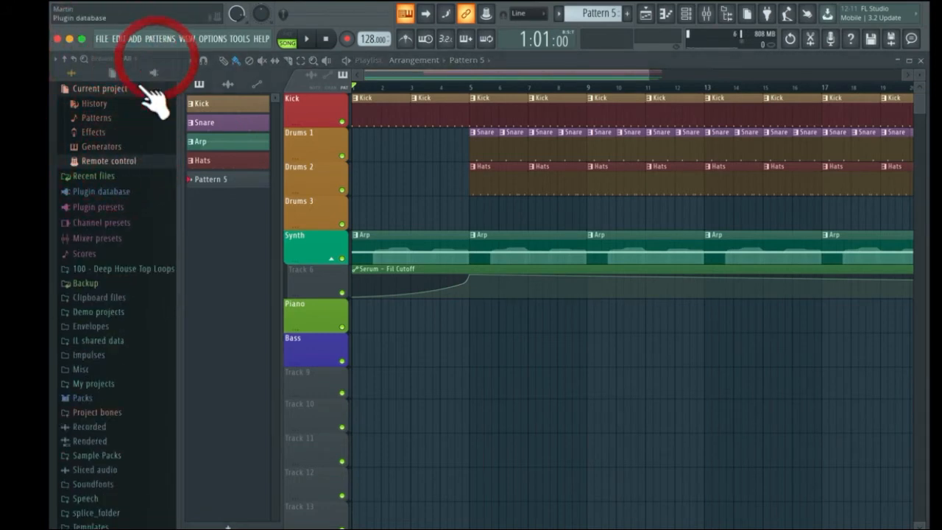
left_click(124, 160)
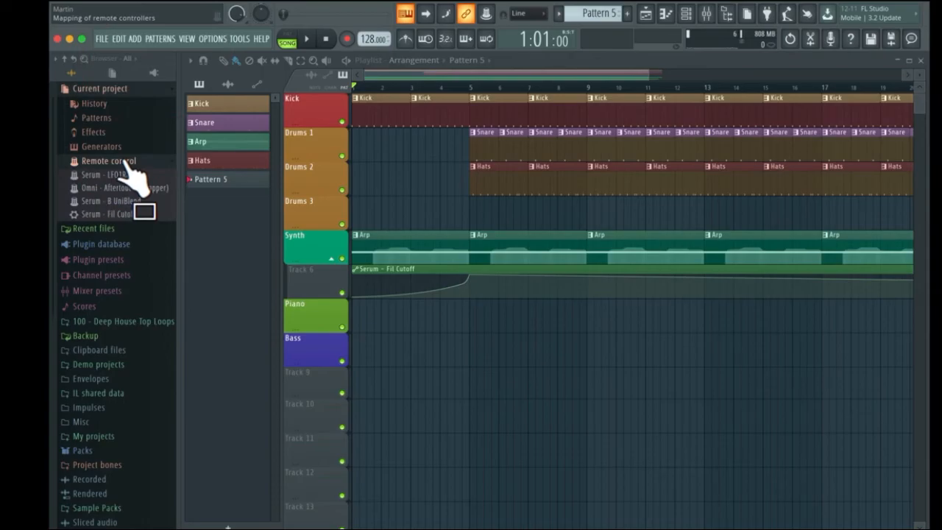
key("F1")
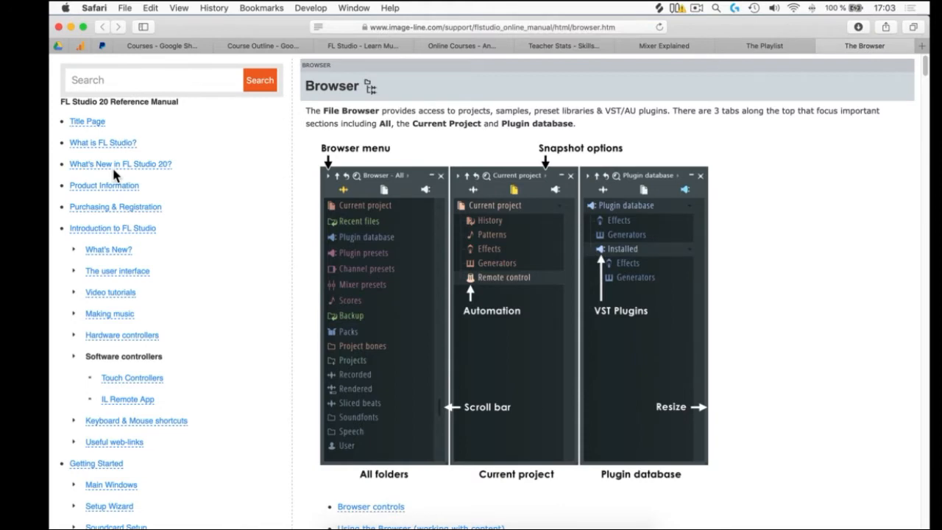
key("super+Tab")
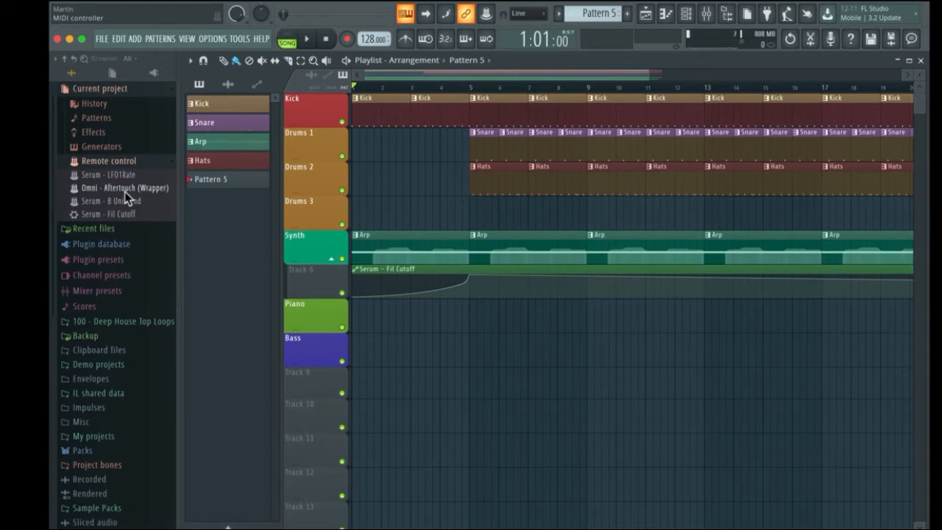
Step: Toggle the playlist window off and on, leaving it shown
key("F5")
key("F5")
key("F5")
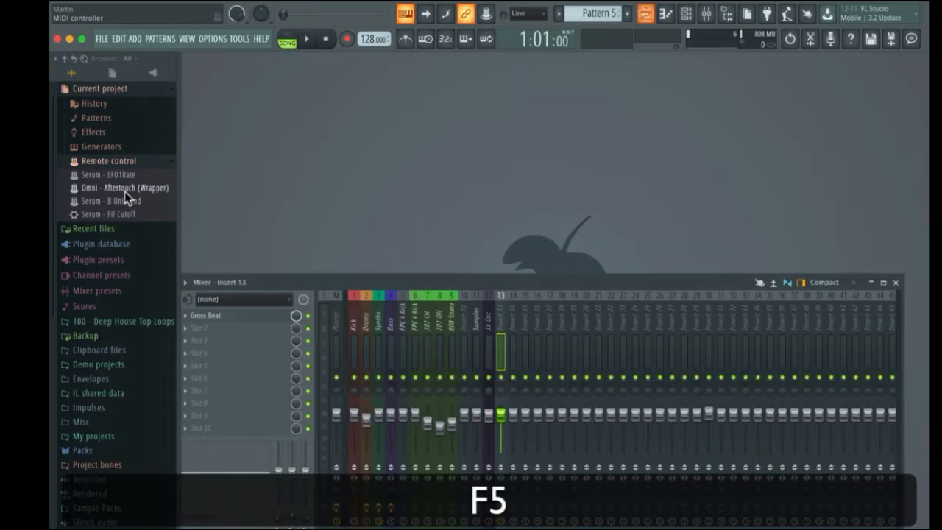
key("F5")
key("F5")
key("F5")
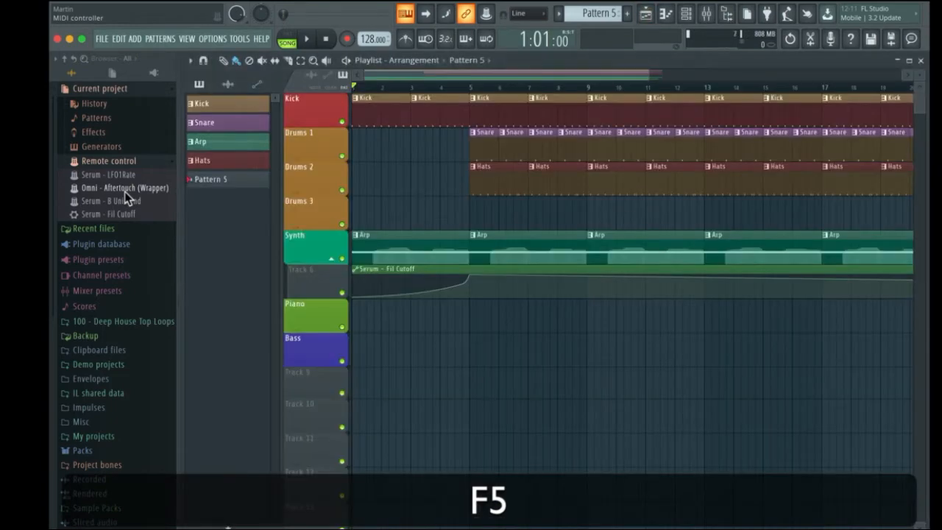
Step: Show and hide the Channel rack over the playlist, leaving it hidden
key("F6")
key("F6")
key("F6")
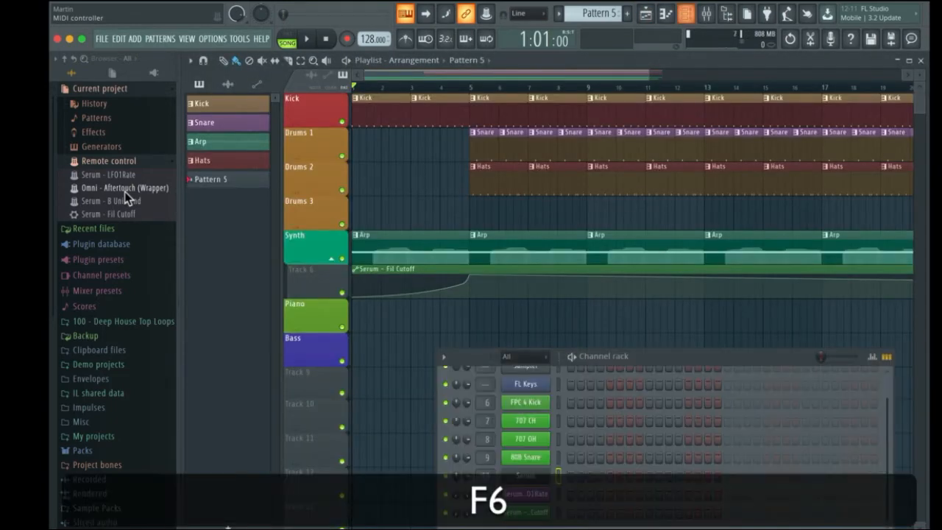
key("F6")
key("F6")
key("F6")
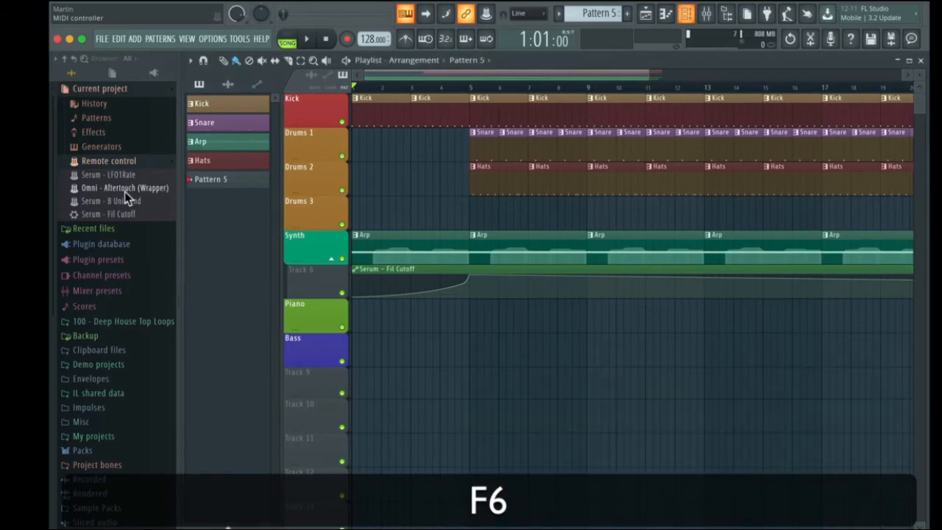
Step: Show and hide the Serum piano roll, and view the plugin picker before closing it
key("F7")
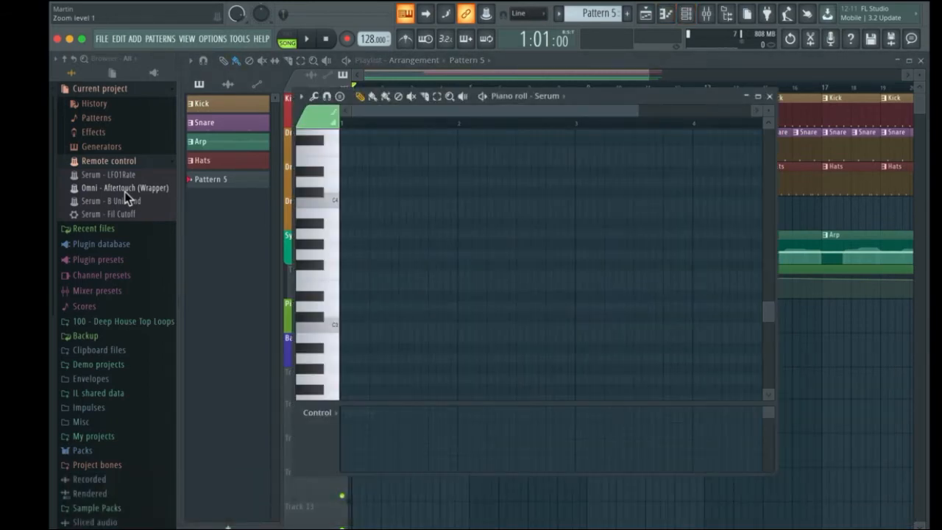
key("F7")
key("F7")
key("F7")
key("F8")
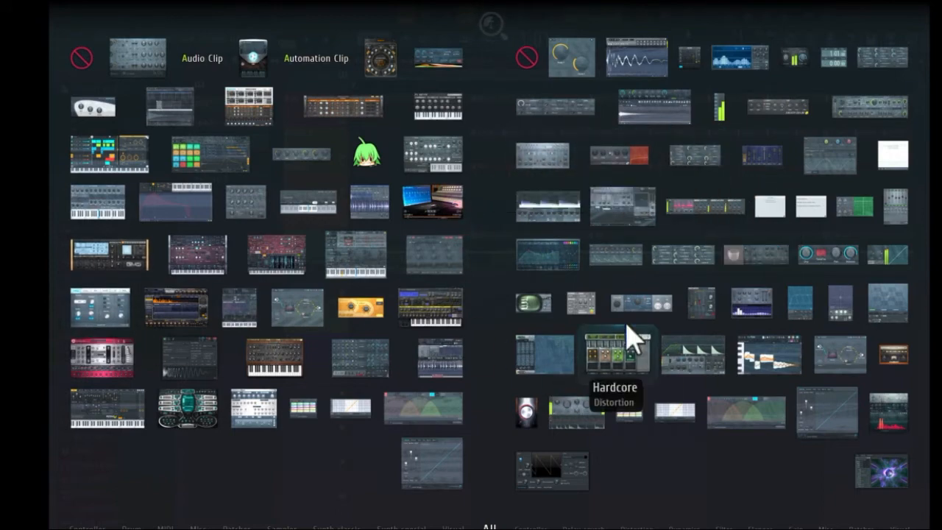
key("F8")
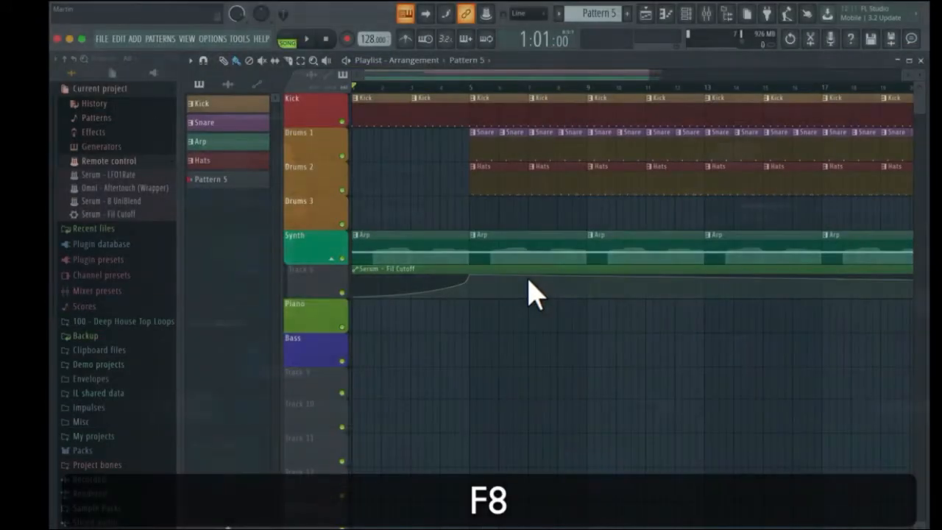
Step: Show and hide the mixer over the playlist, leaving it hidden
key("F9")
key("F9")
key("F9")
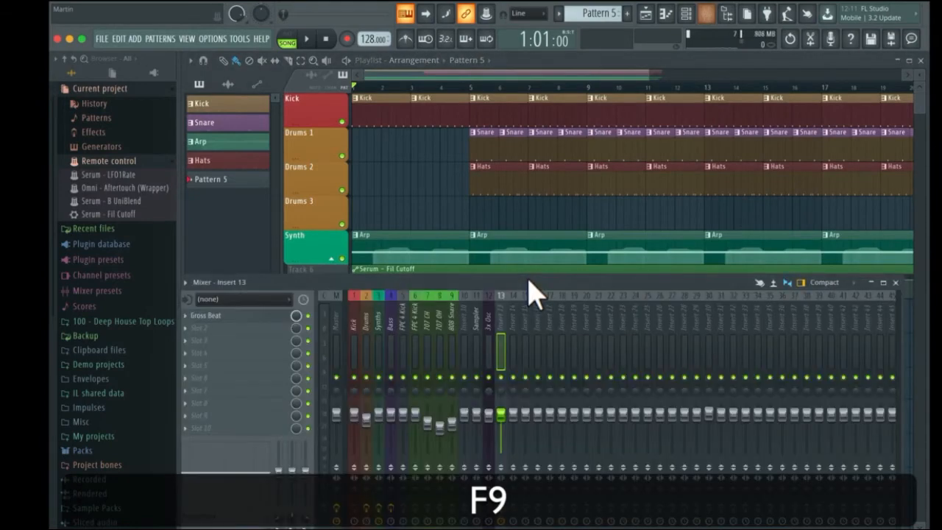
key("F9")
key("F9")
key("F9")
Step: View the MIDI settings and close them, and hide all open windows before restoring the playlist
key("F10")
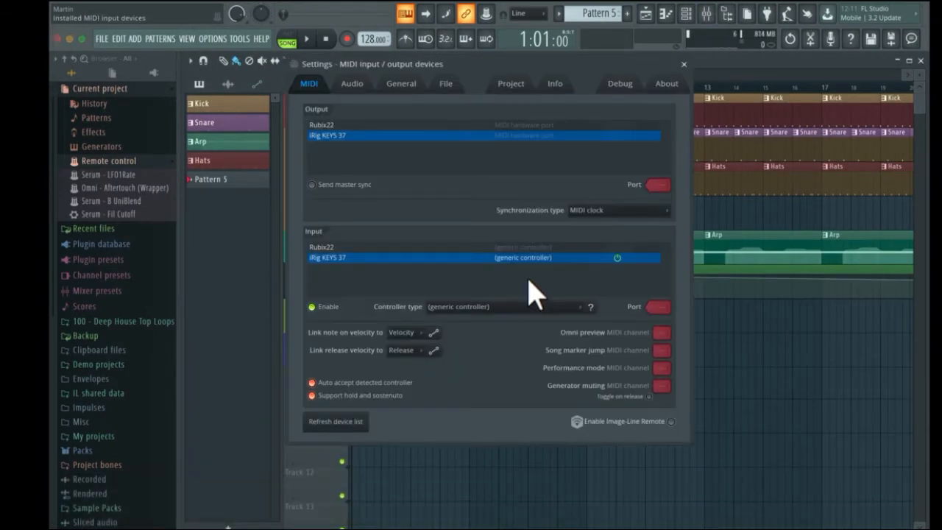
left_click(684, 64)
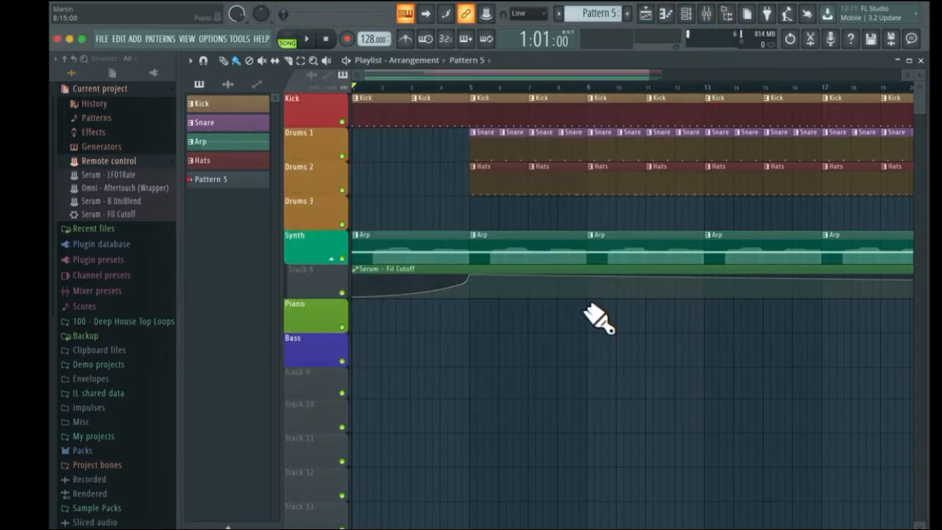
key("F11")
key("F12")
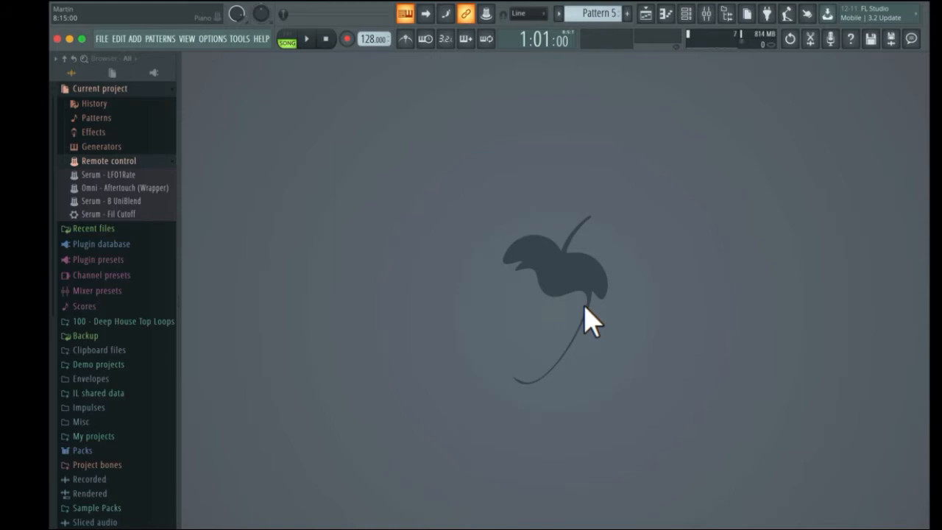
key("F12")
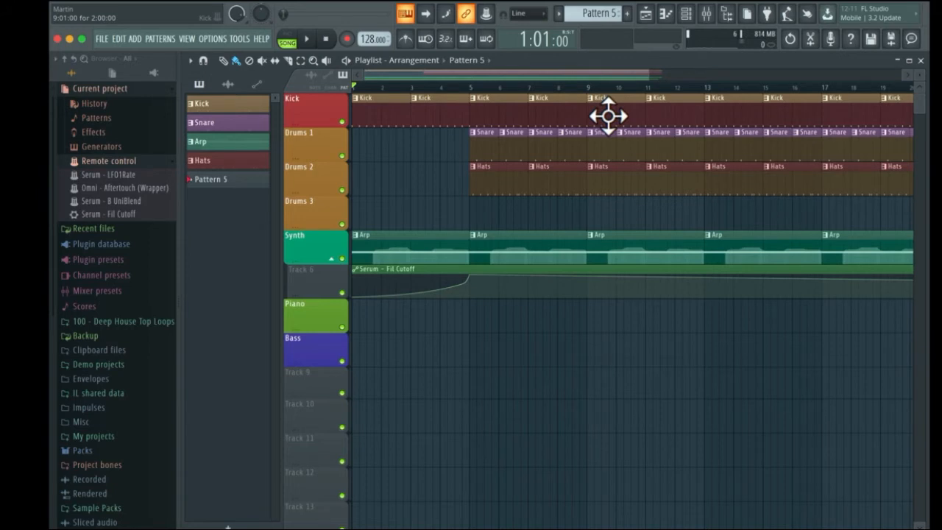
Step: Slice the Kick clip that starts at bar 5 into two pieces at bar 6
left_click(237, 62)
left_click(315, 62)
left_click(288, 61)
left_click_drag(499, 97, 500, 129)
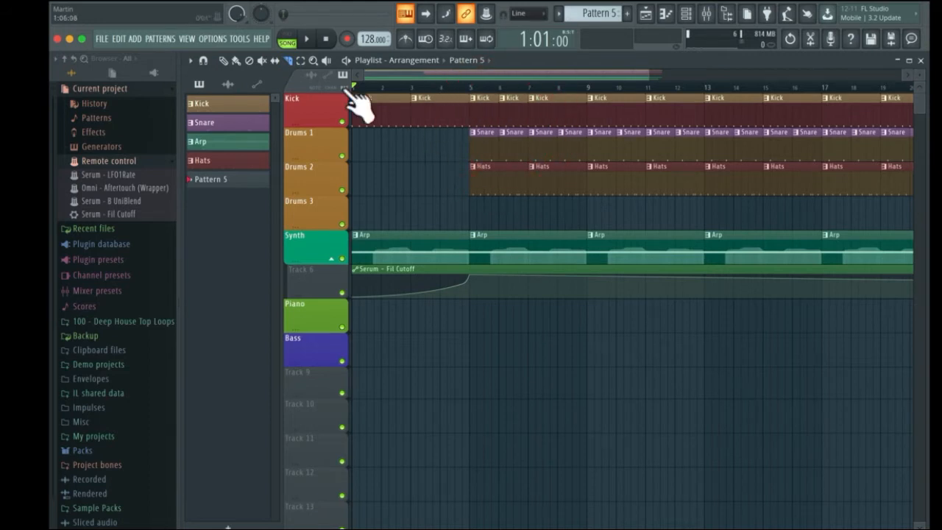
Step: Remove the second piece of the sliced Kick clip and put it back at bar 6
left_click(224, 61)
left_click(497, 112)
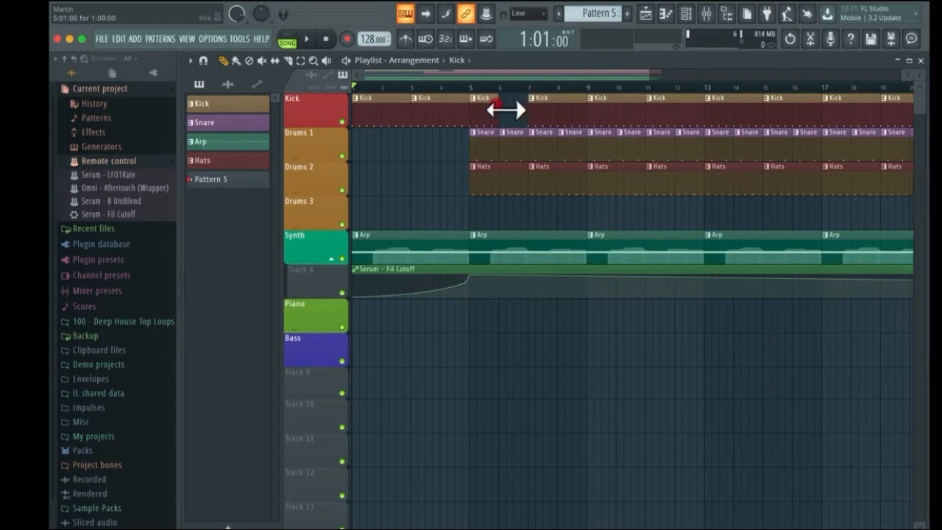
left_click(507, 110)
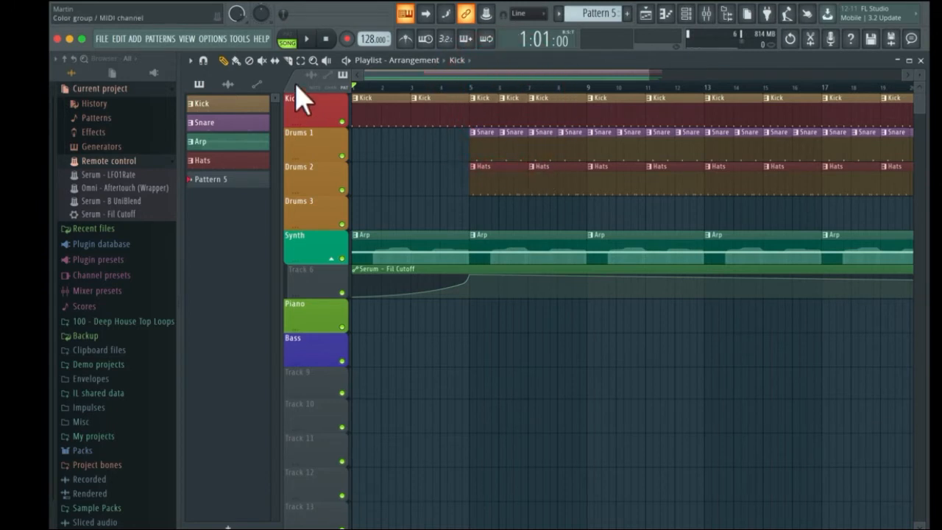
Step: Make Draw the active playlist tool and turn off the typing keyboard to piano mode
left_click(288, 60)
left_click(223, 60)
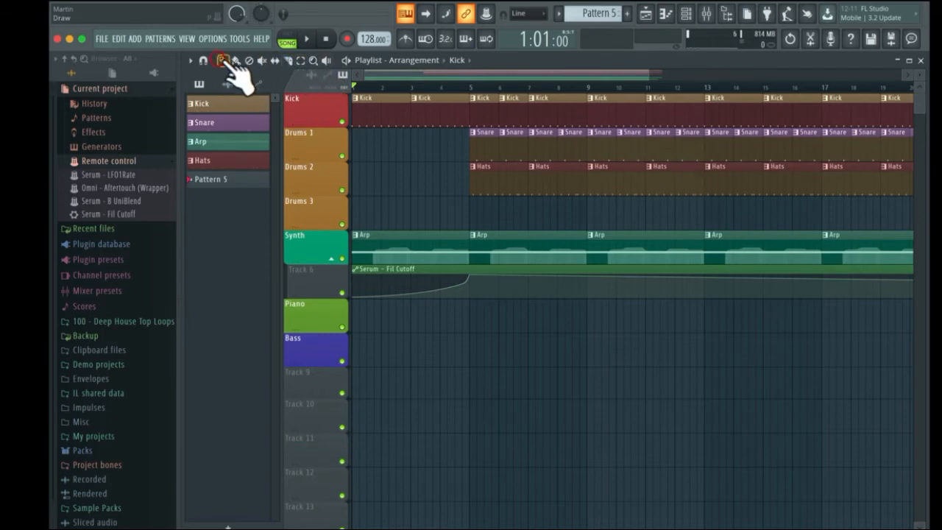
left_click(409, 19)
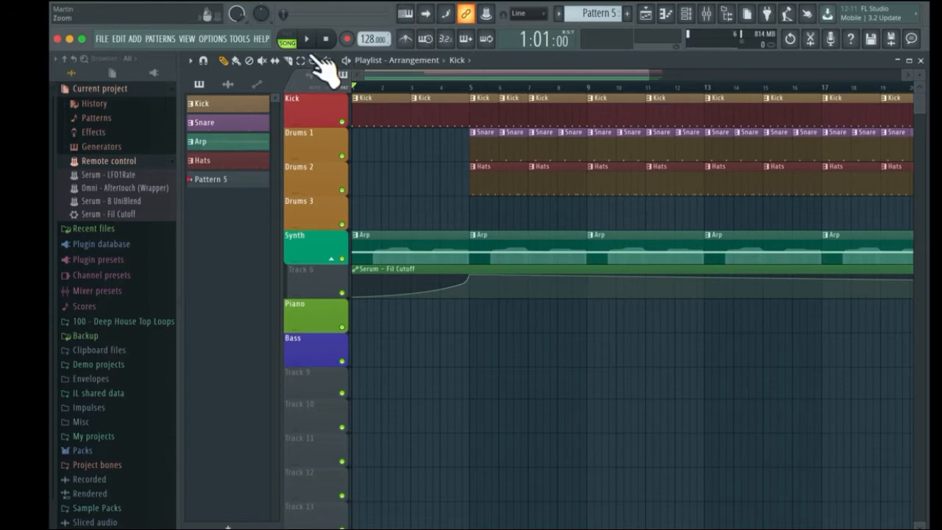
Step: Slice the Snare clip at bar 7 on Drums 1 in half and select its second piece
left_click(276, 61)
left_click_drag(543, 133, 543, 160)
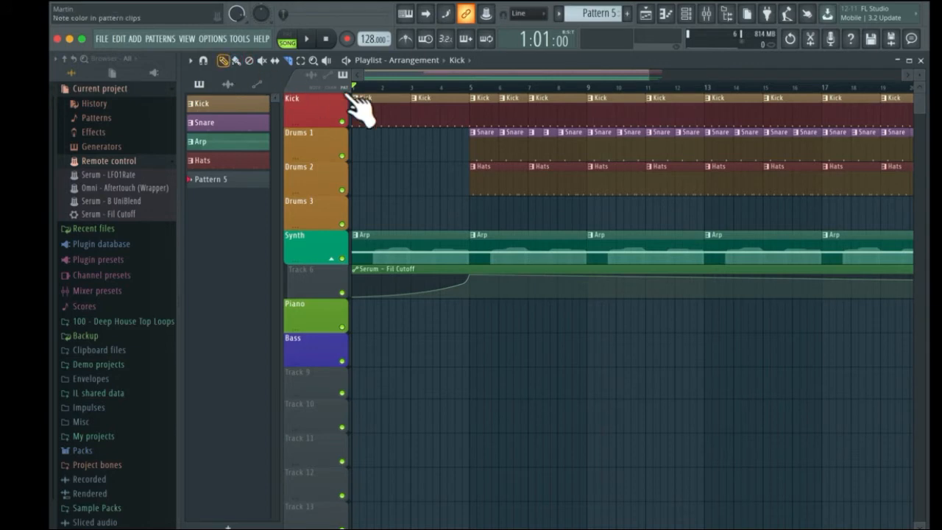
left_click(552, 134)
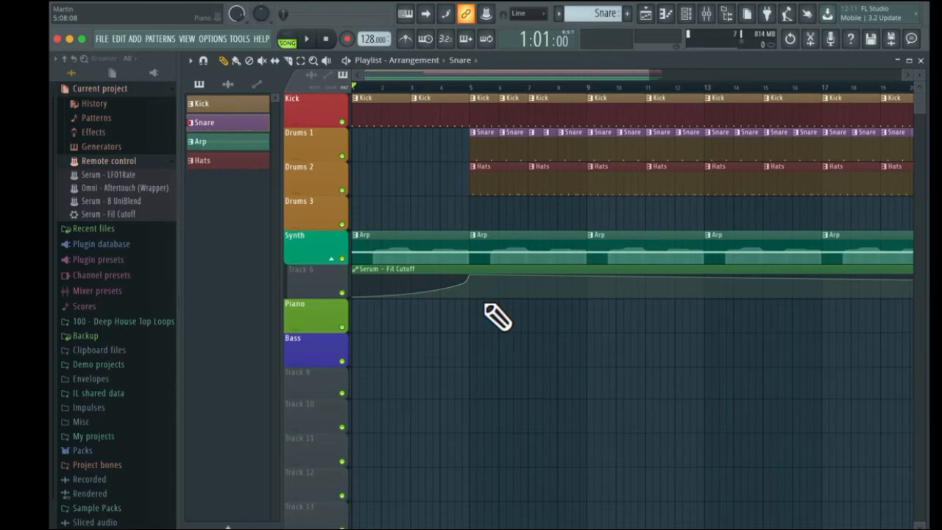
Step: View the 808 Snare channel's notes in the piano roll and return to the playlist
key("F6")
right_click(526, 477)
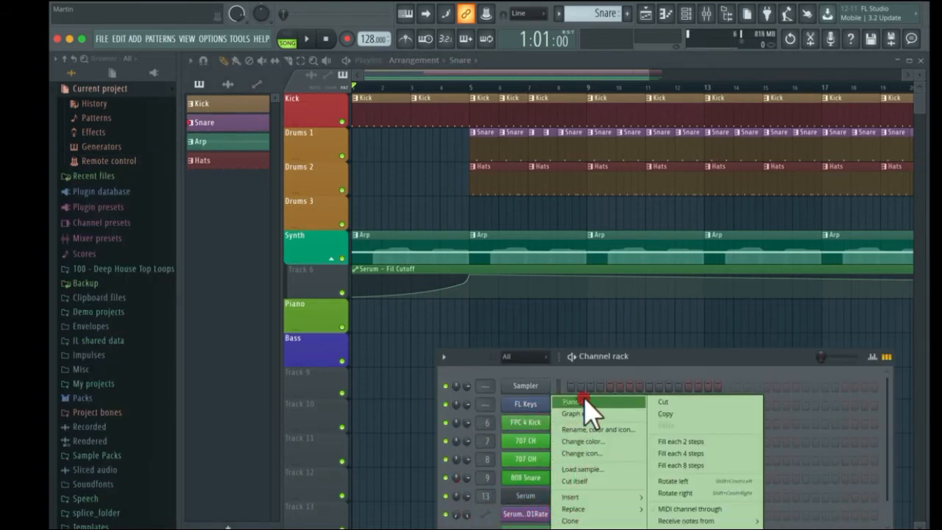
left_click(582, 402)
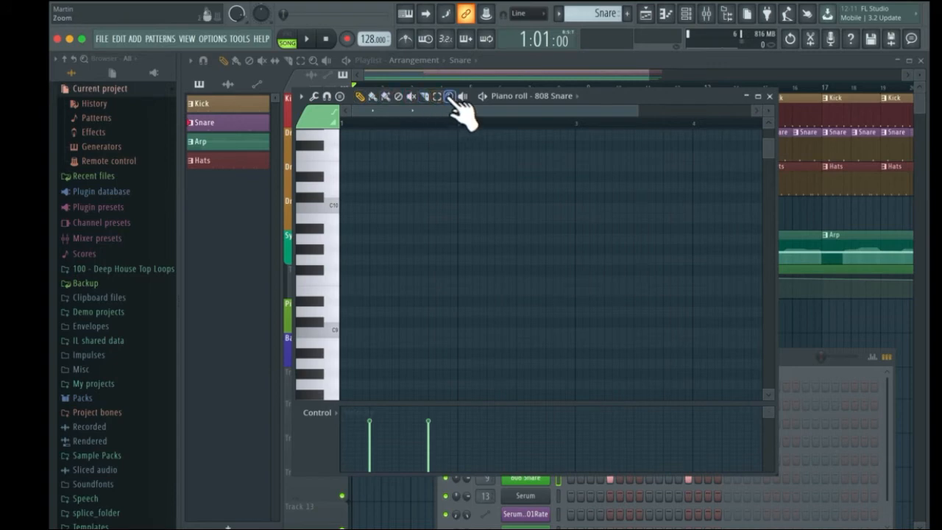
left_click(787, 88)
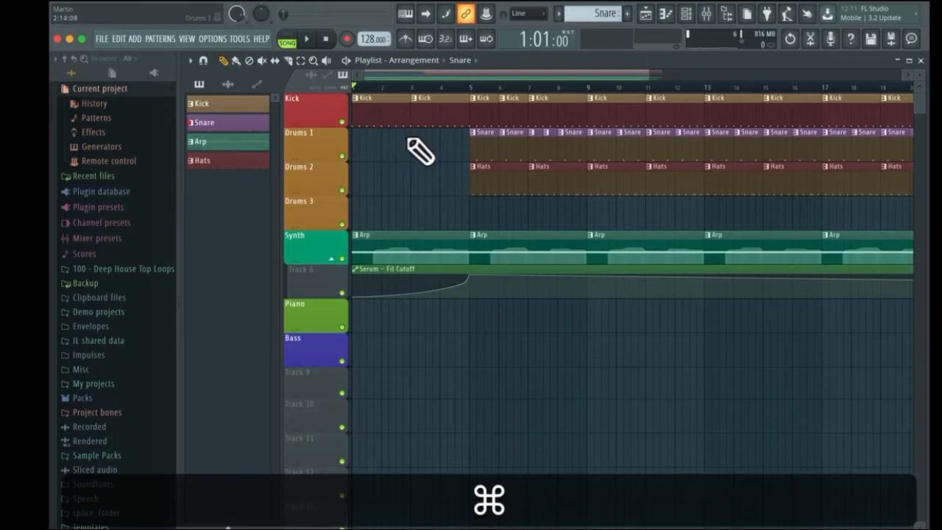
Step: Select the Snare and Hats clips across the Drums 1 and Drums 2 tracks and clear the selection
left_click_drag(424, 144, 454, 173)
left_click_drag(448, 137, 890, 188)
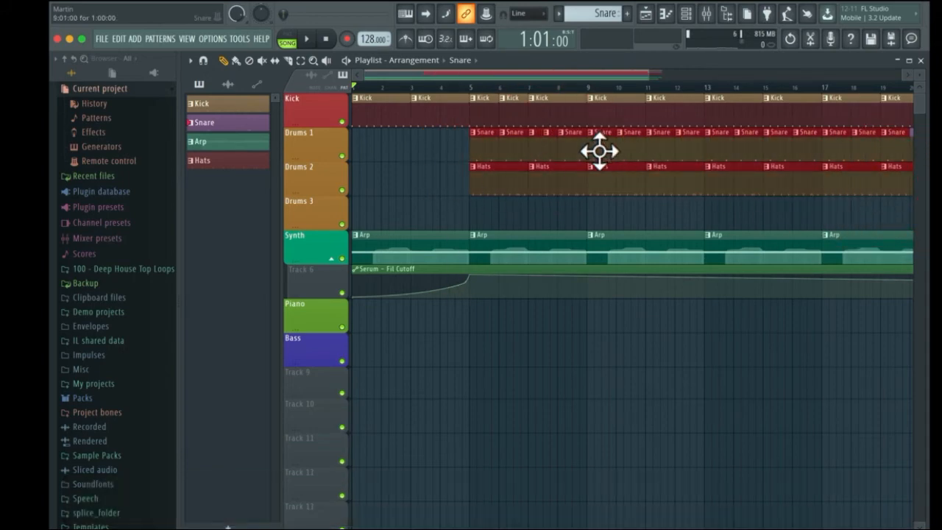
left_click(413, 159, "super")
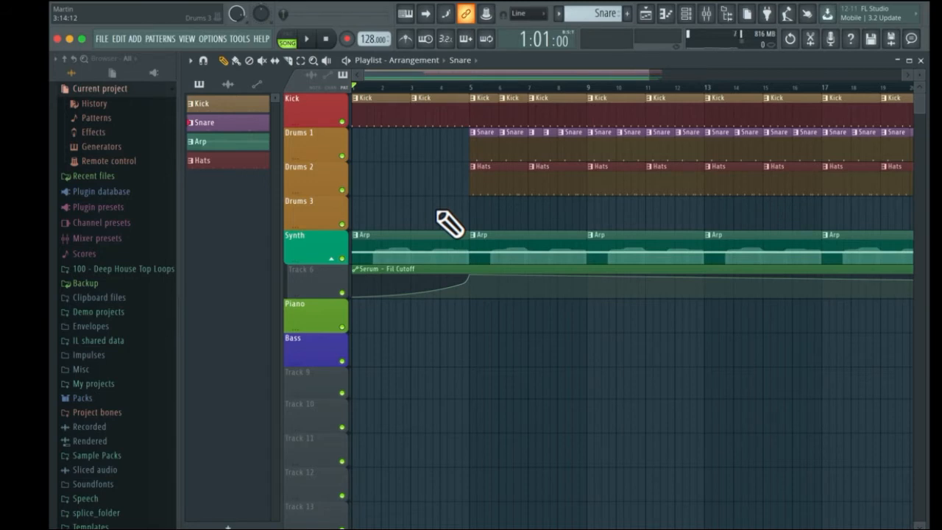
scroll(451, 223, "right", 3)
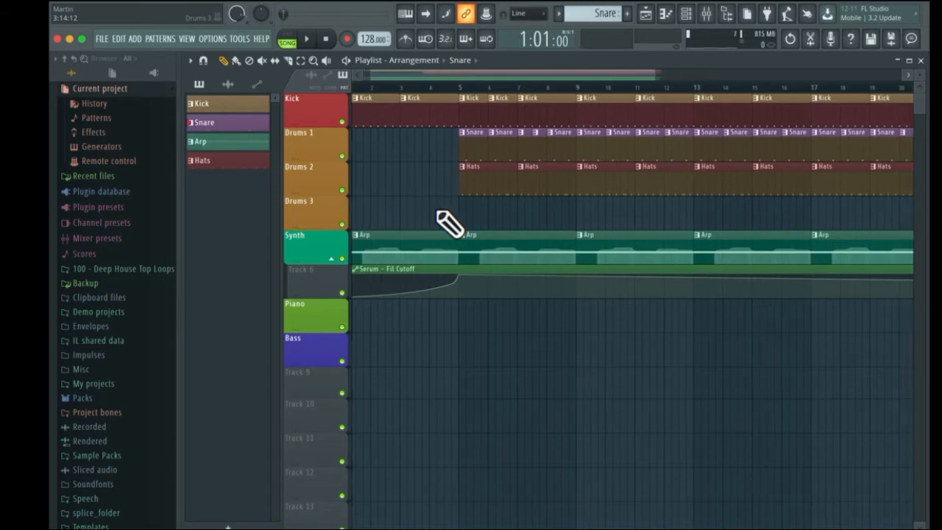
scroll(450, 223, "right", 8)
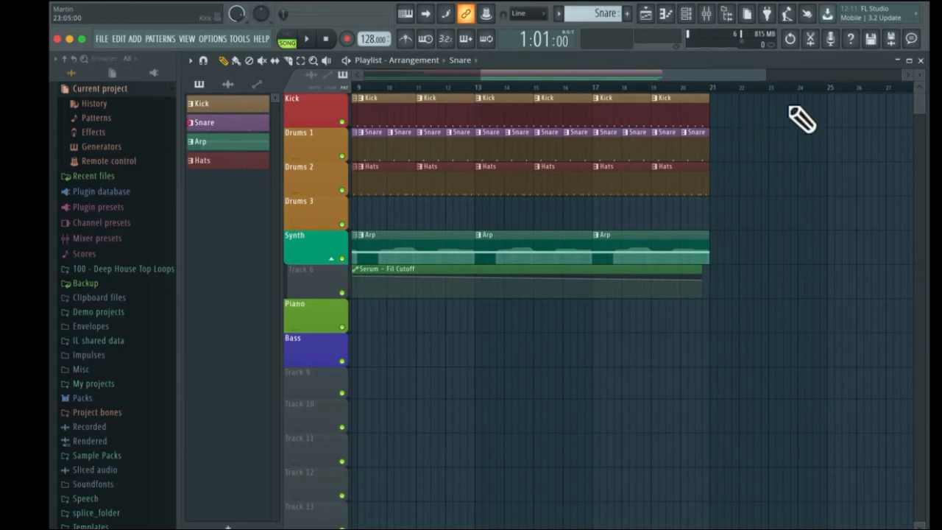
Step: Duplicate the Kick, Snare, Hats and Arp clips between bars 13 and 21 so the copies fill bars 21 to 29
scroll(841, 179, "right", 2)
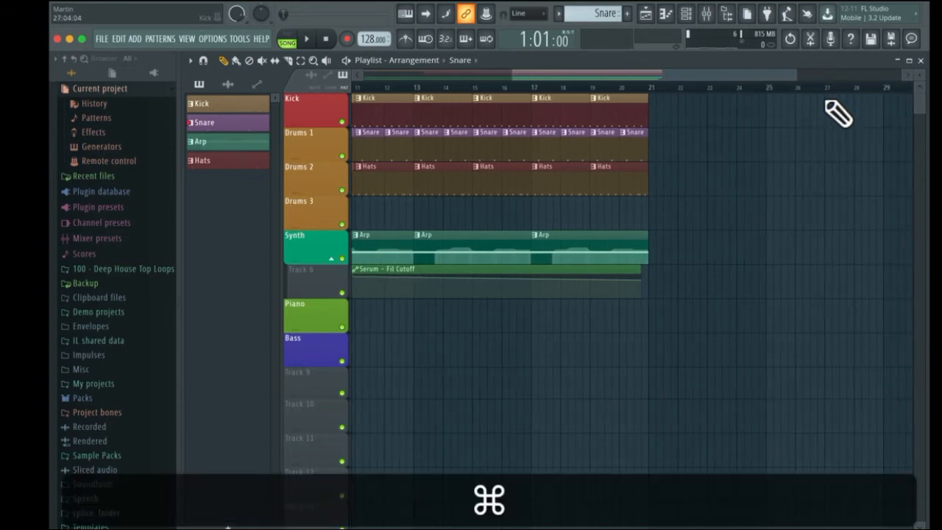
left_click_drag(661, 97, 420, 239)
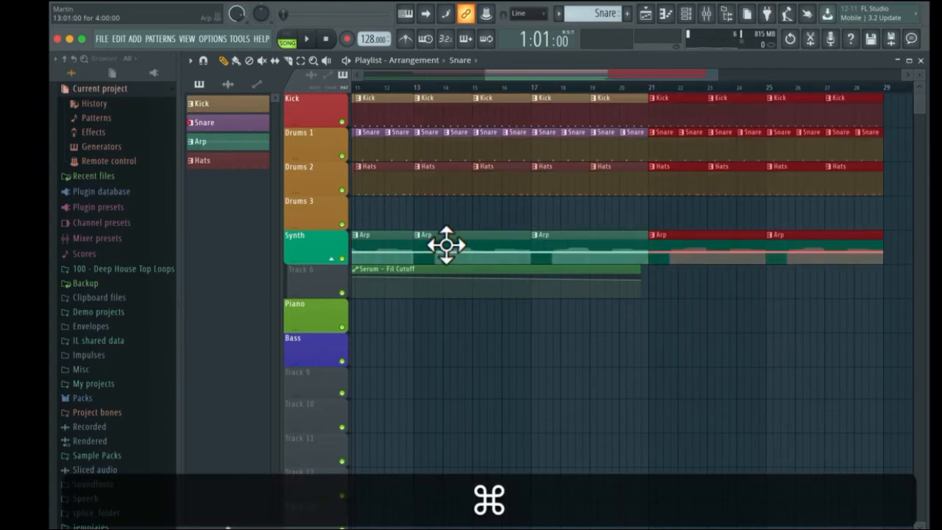
key("super+b")
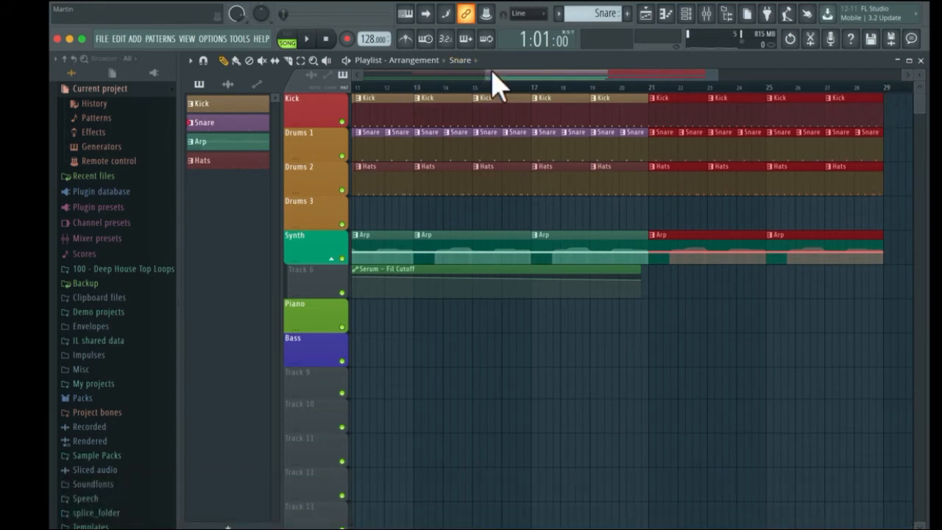
Step: Paste the copied Kick, Snare, Hats and Arp clips at bar 29, extending the arrangement to bar 37
left_click_drag(495, 84, 631, 81)
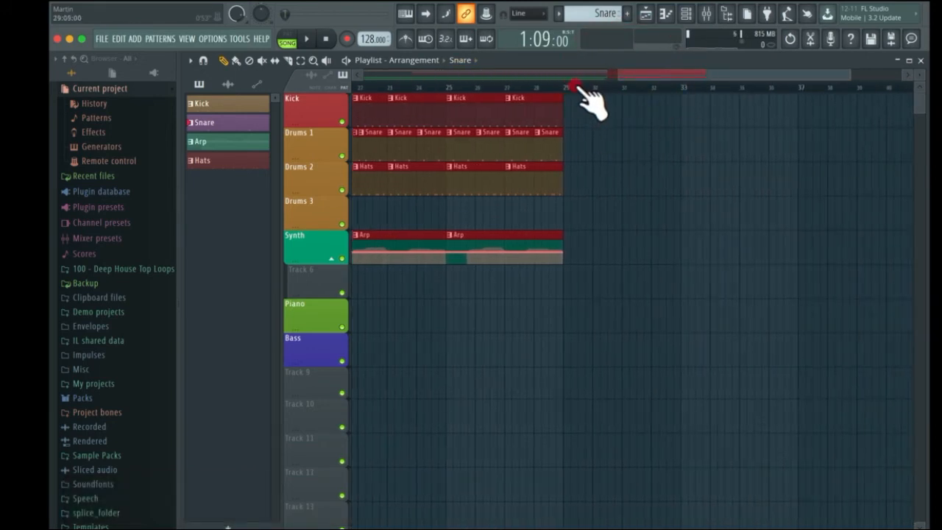
mouse_move(574, 86)
left_mouse_down()
mouse_move(564, 88)
mouse_move(644, 113)
mouse_move(876, 116)
mouse_move(761, 115)
left_mouse_up()
key("super+v")
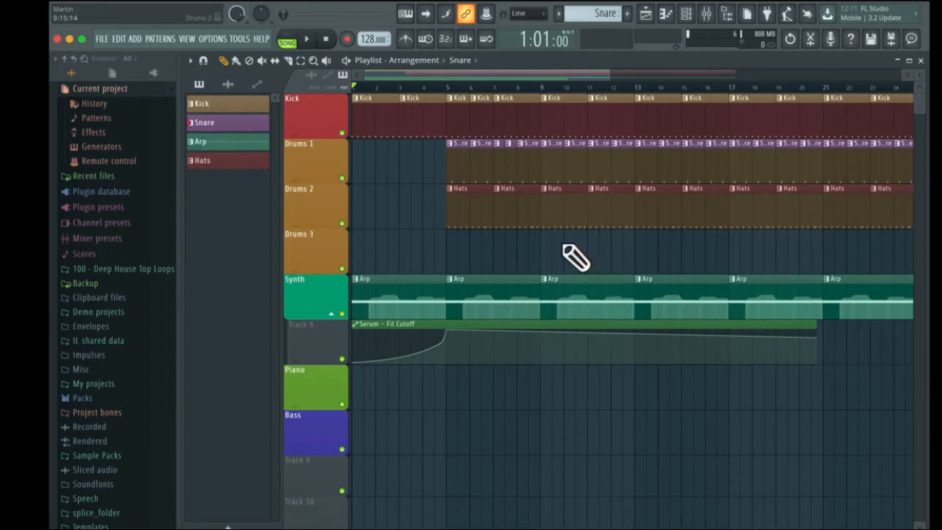
Step: Examine the arrangement from start to end at different horizontal zoom levels and track heights
scroll(576, 257, "down", 5)
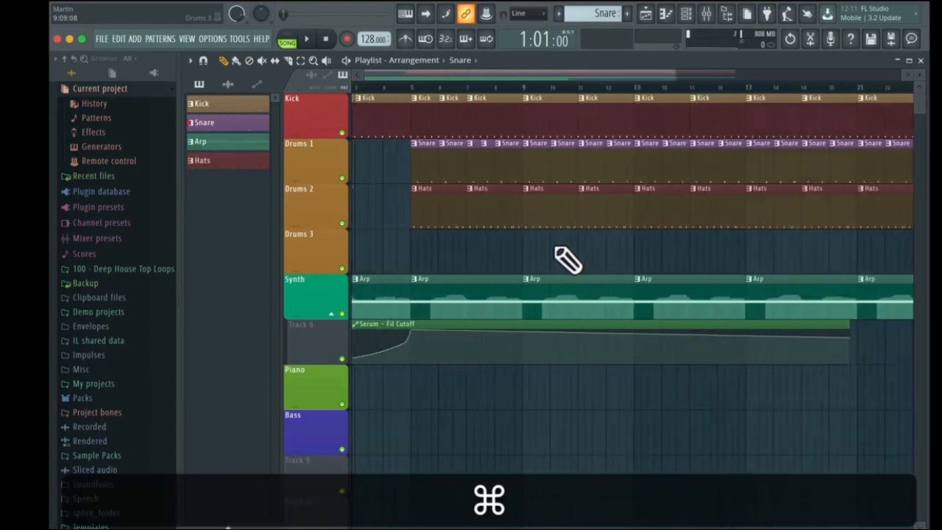
scroll(564, 246, "up", 5)
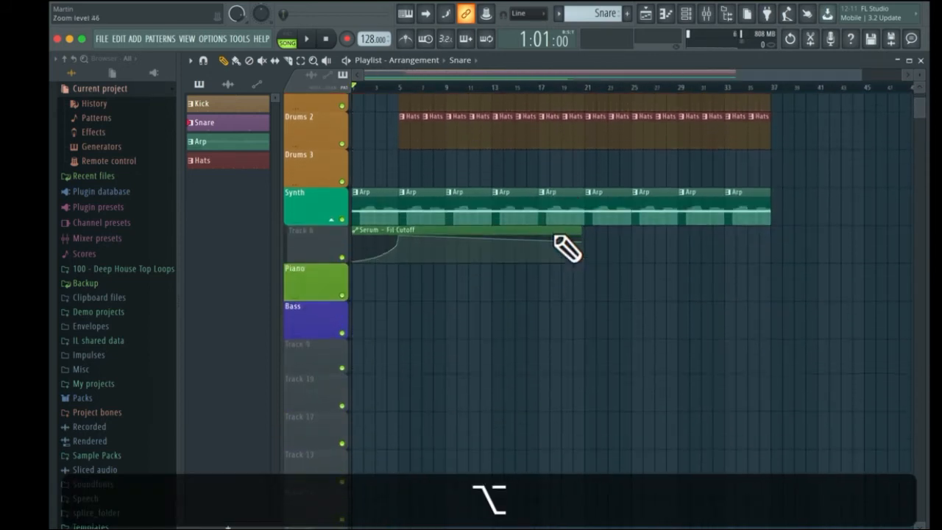
scroll(573, 247, "down", 5)
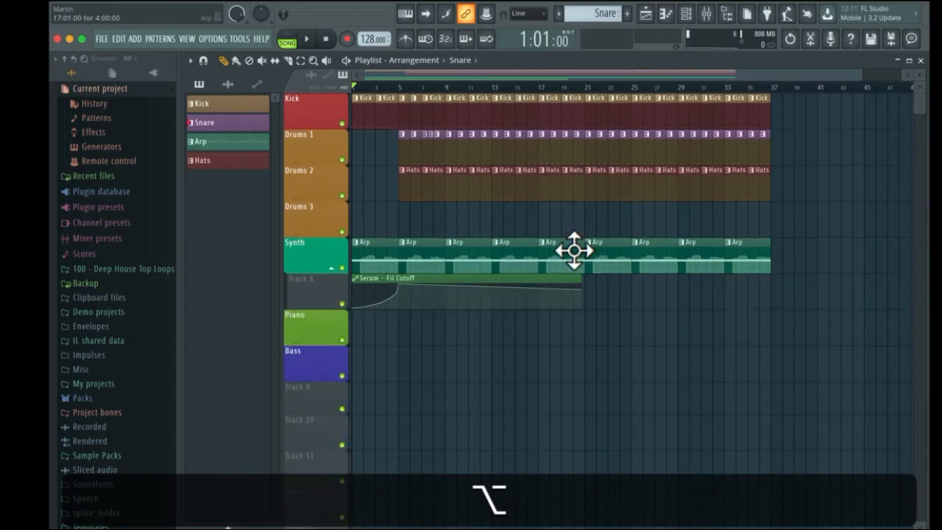
scroll(560, 199, "up", 3)
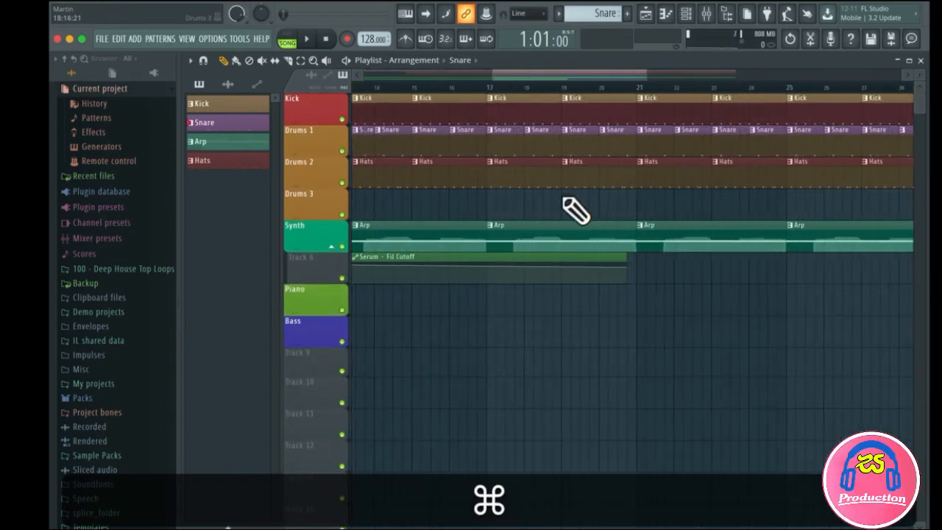
scroll(574, 208, "down", 3)
scroll(575, 209, "up", 4)
scroll(570, 218, "down", 3)
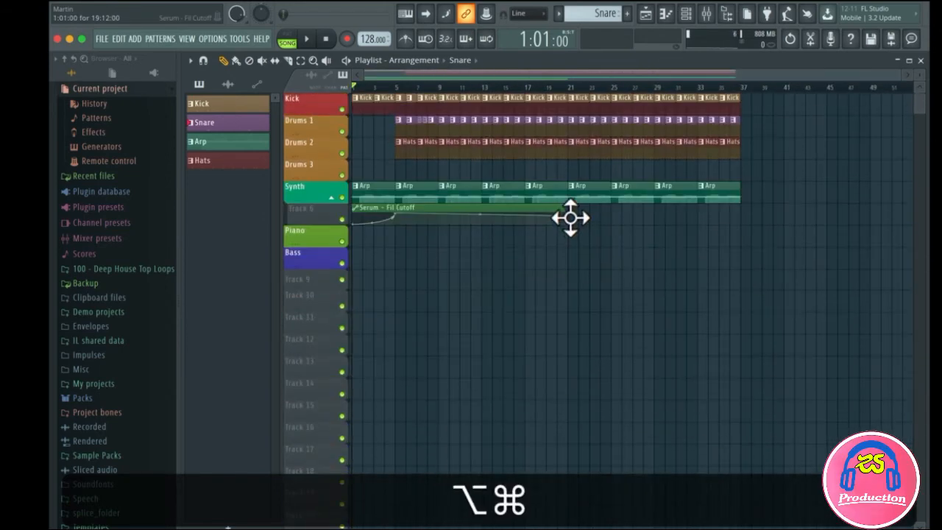
scroll(570, 217, "up", 2)
scroll(571, 217, "down", 2)
scroll(572, 210, "up", 3)
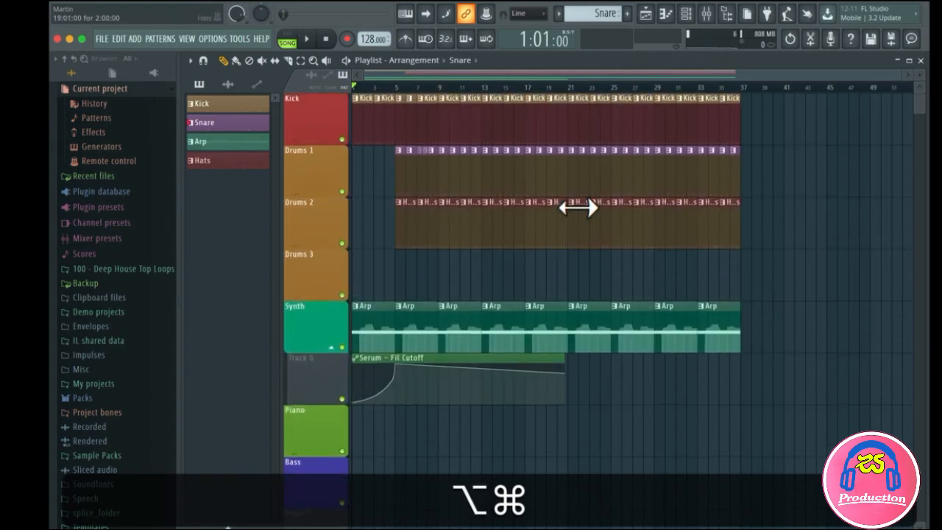
scroll(578, 208, "down", 3)
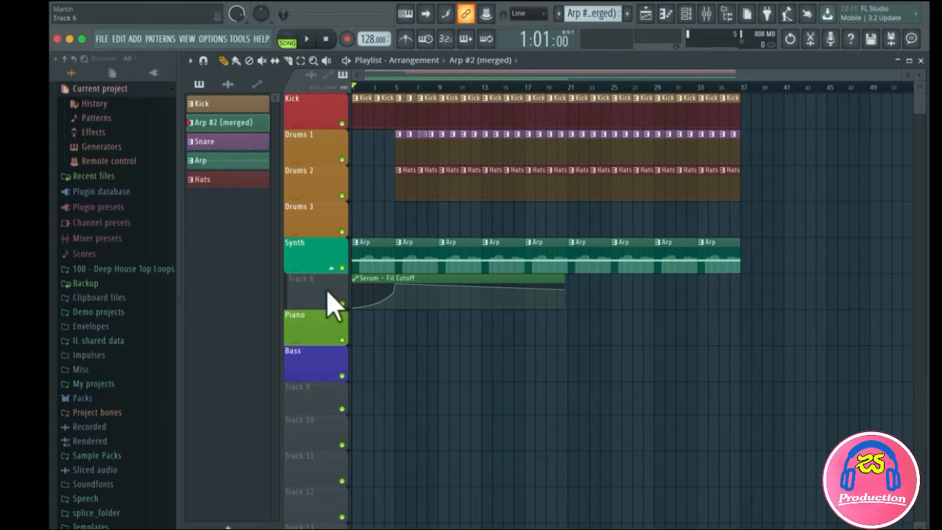
Step: Insert empty playlist tracks between Track 6 and the Piano track so they occupy Tracks 7 to 12
right_click(322, 335)
left_click(319, 330)
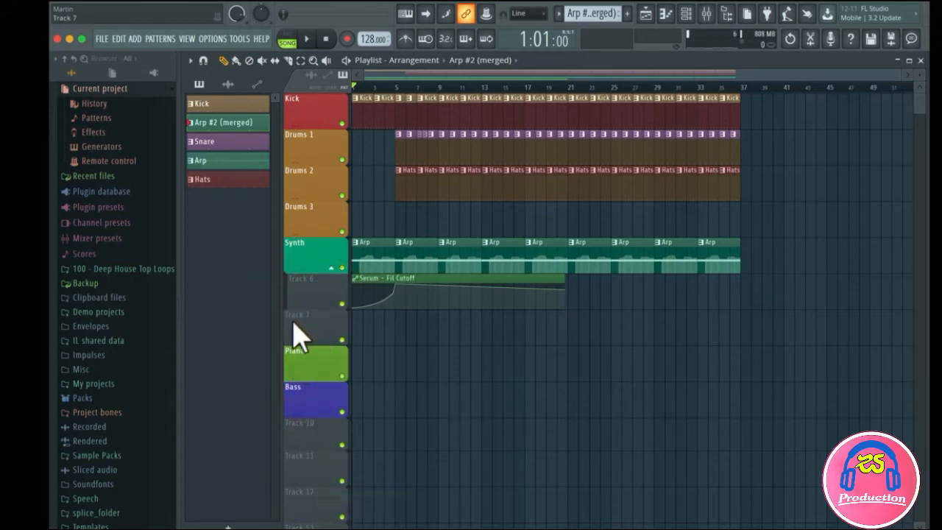
right_click(309, 357)
left_click(296, 364)
right_click(299, 361)
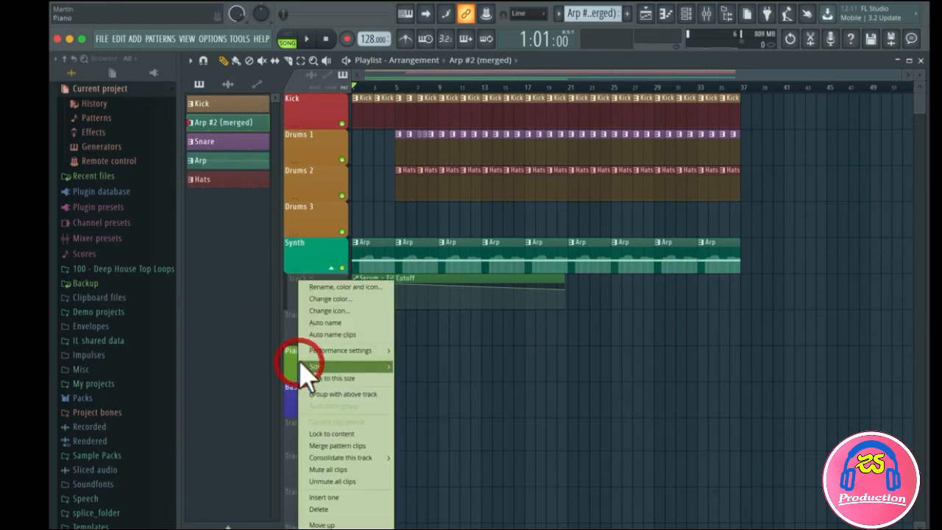
key("i")
left_click(302, 326)
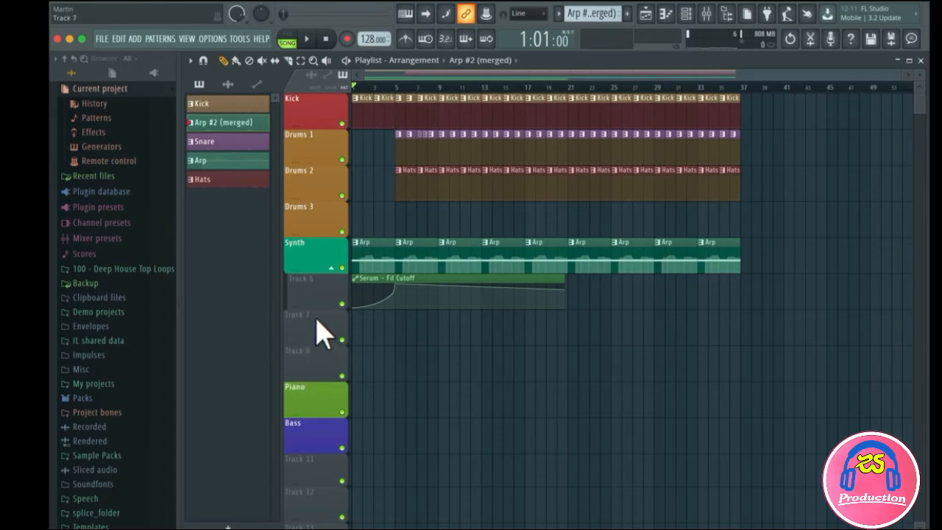
right_click(309, 375)
left_click(310, 375)
right_click(308, 333)
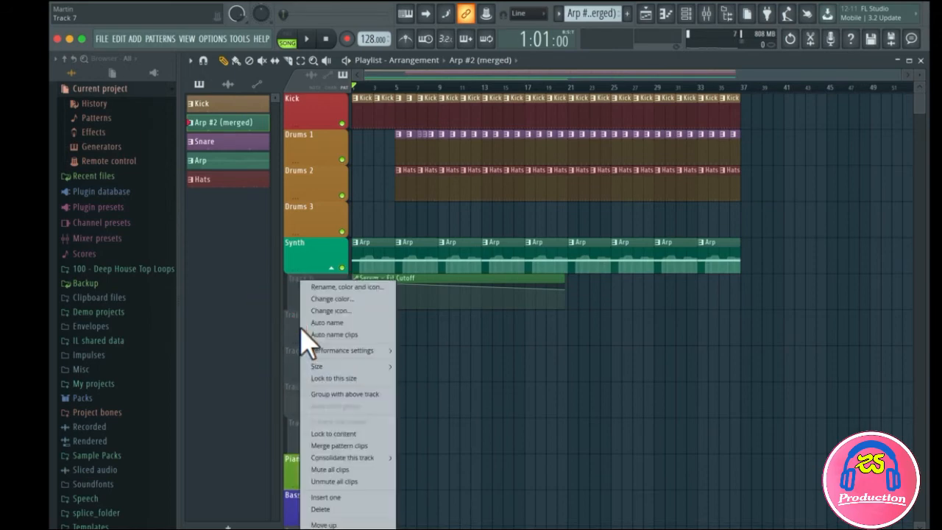
left_click(299, 330)
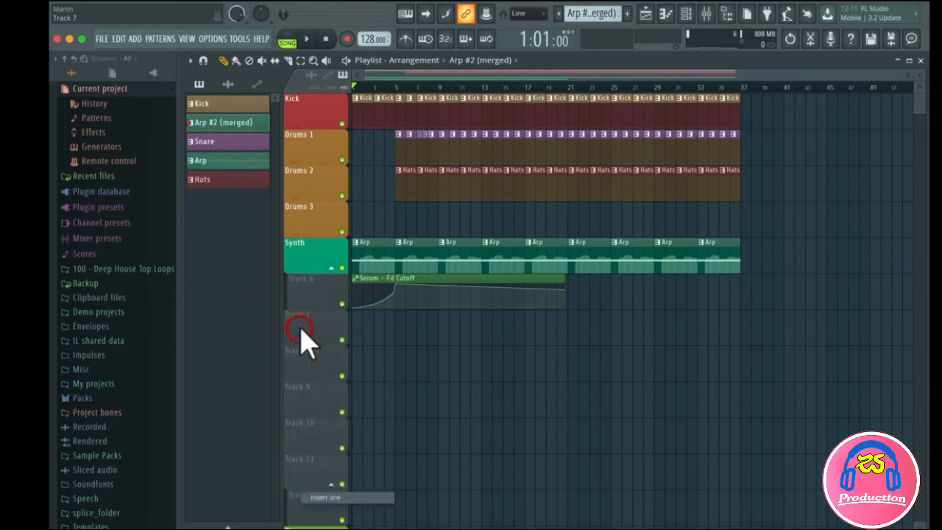
Step: Group Tracks 8 to 12 under Track 7 and test collapsing and expanding the group
right_click(309, 475)
left_click(315, 471)
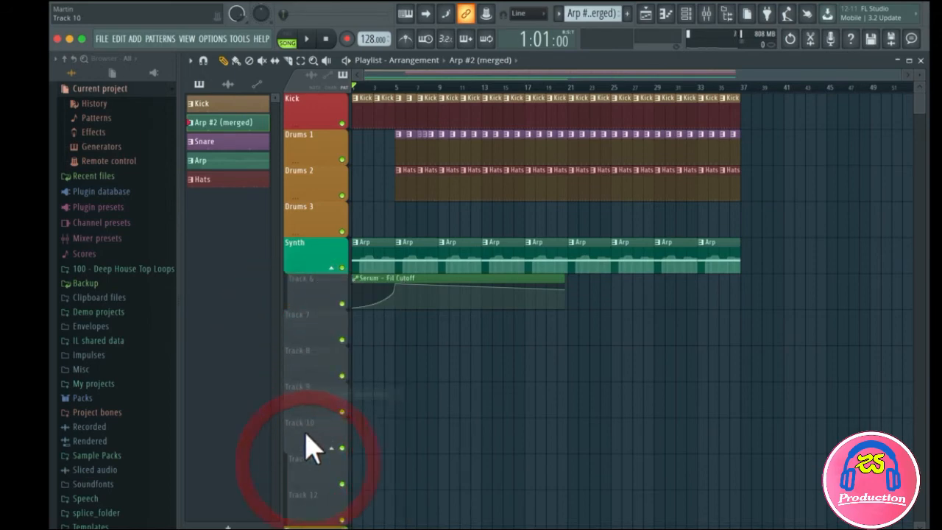
right_click(293, 365)
left_click(294, 365)
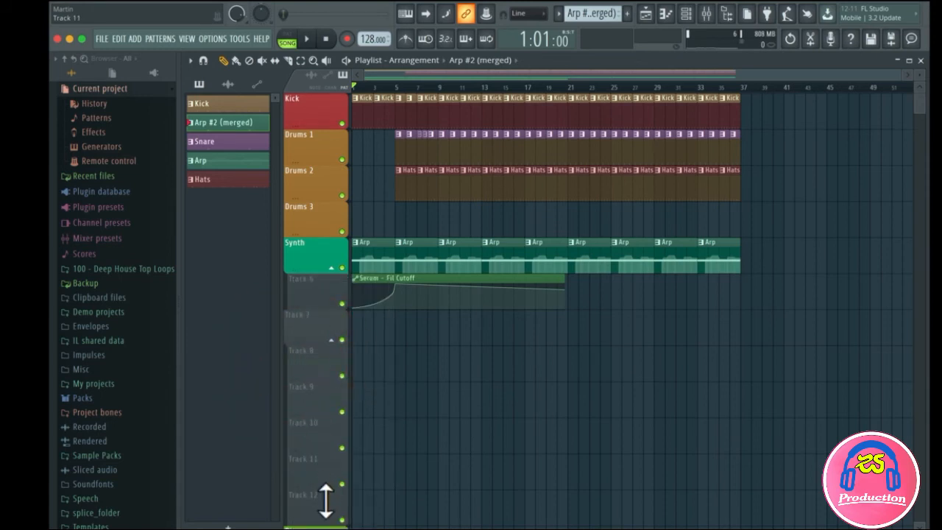
left_click(331, 339)
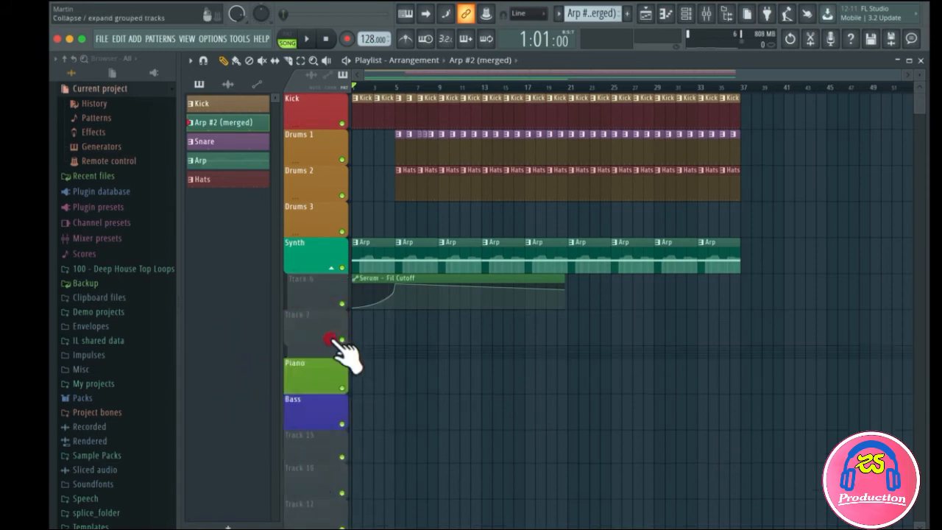
left_click(331, 340)
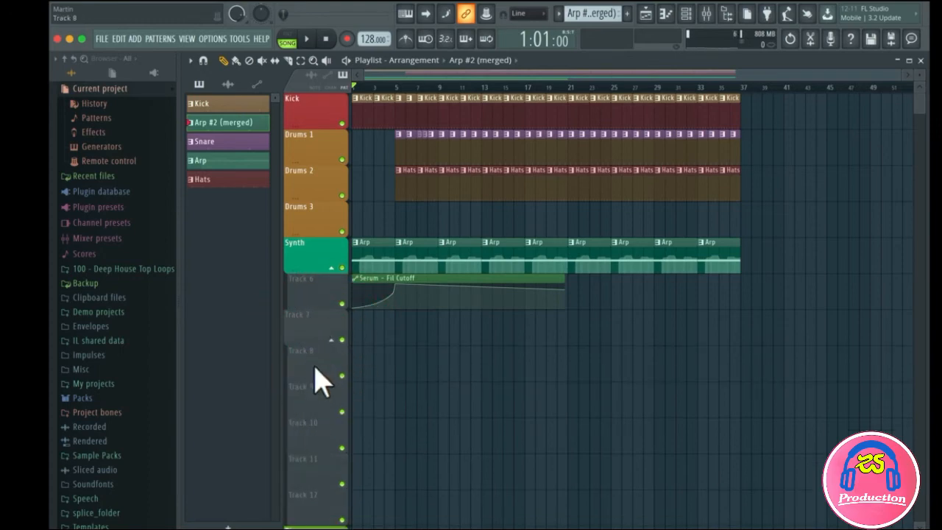
Step: Insert more empty tracks into the Track 7 group until it extends to Track 17
right_click(315, 368)
left_click(305, 364)
right_click(304, 365)
left_click(304, 364)
right_click(304, 365)
left_click(304, 364)
scroll(309, 368, "down", 20)
scroll(310, 366, "up", 20)
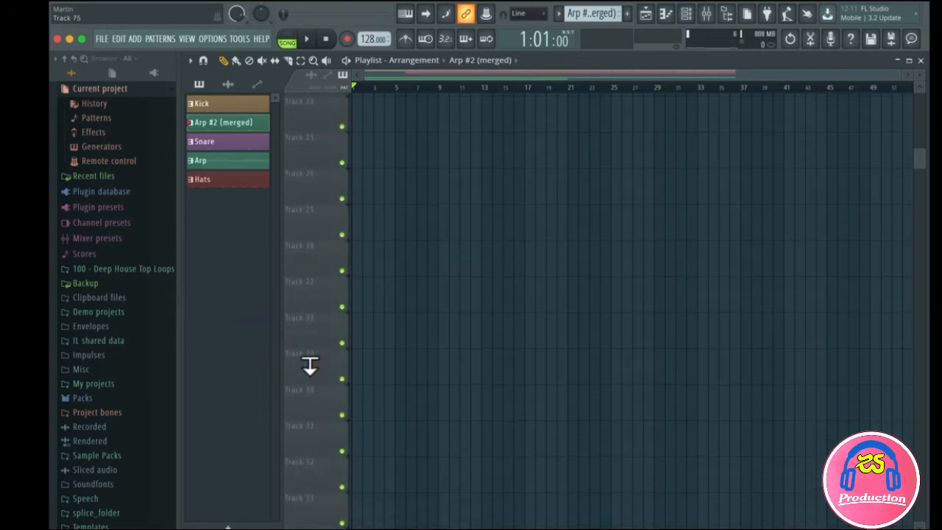
scroll(311, 366, "down", 7)
right_click(313, 332)
key("i")
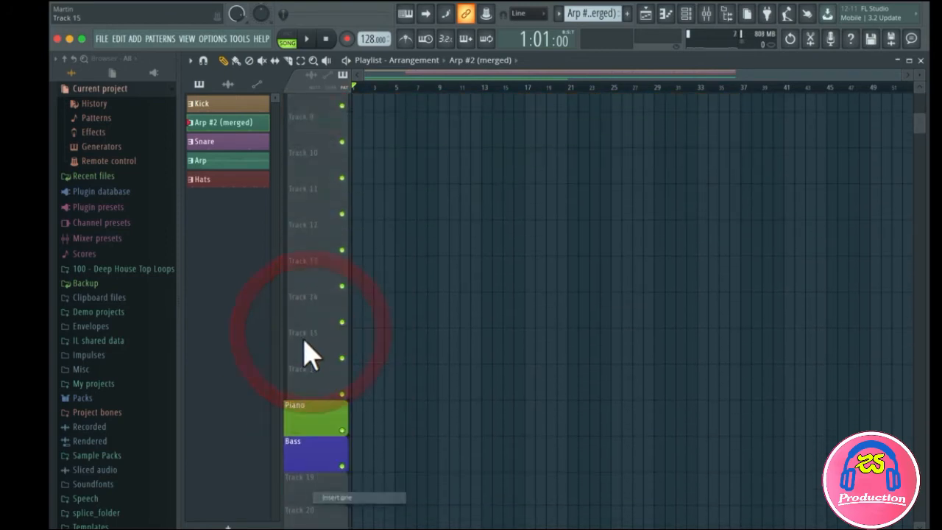
right_click(303, 342)
left_click(302, 354)
Step: Collapse the Track 7 group so the Piano and Bass tracks sit directly below it
scroll(306, 368, "up", 4)
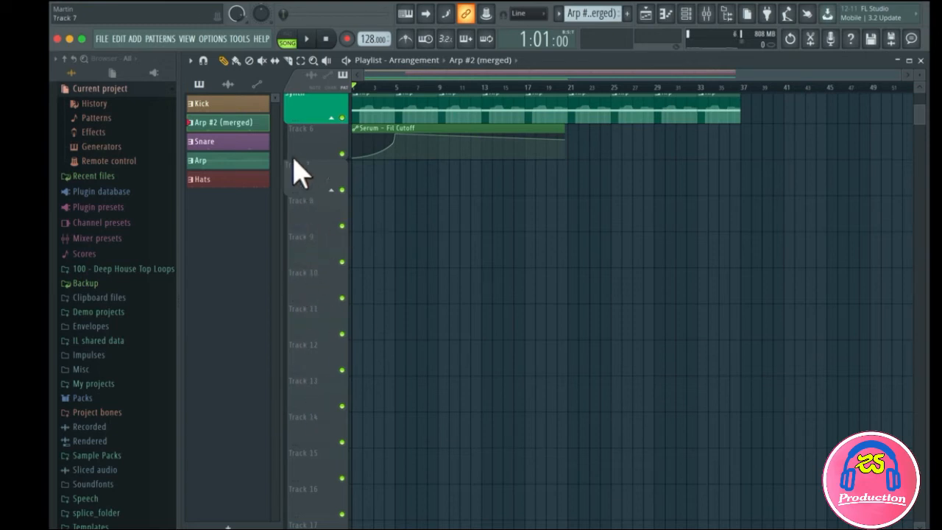
left_click(332, 191)
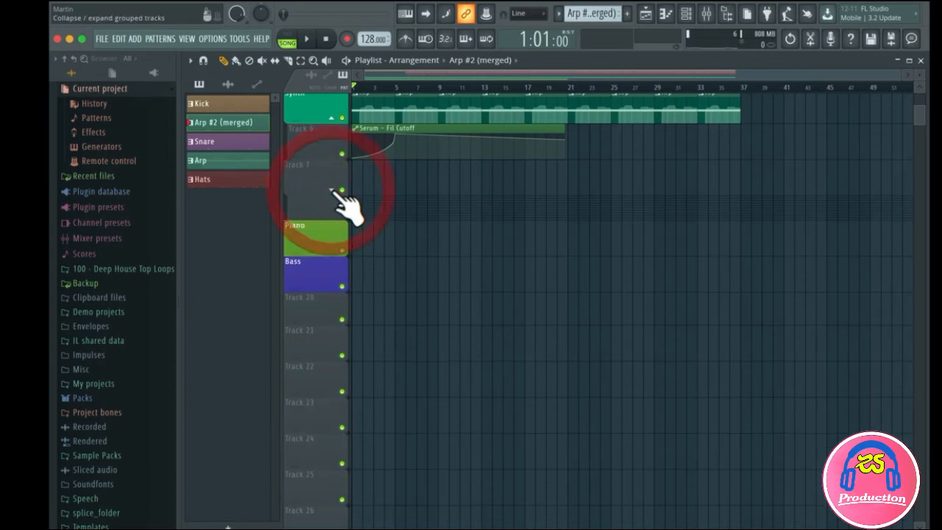
right_click(305, 240)
left_click(310, 238)
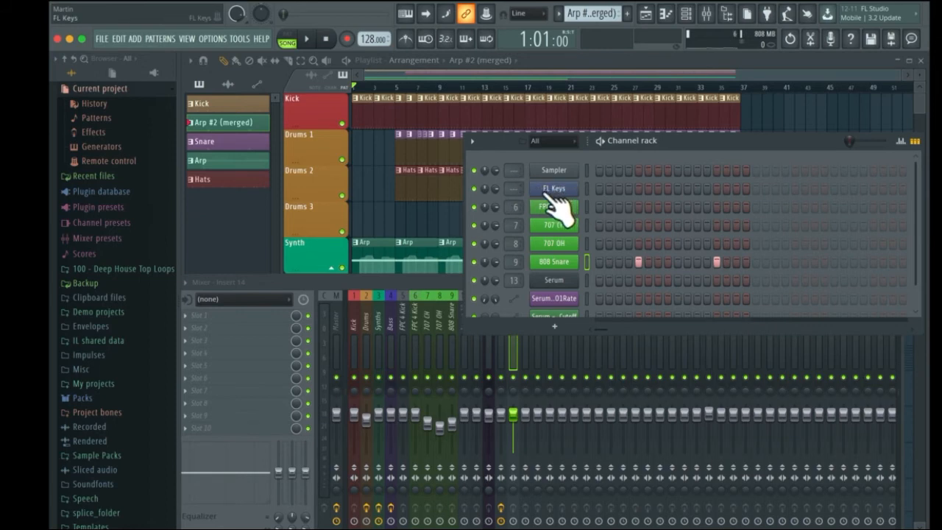
Step: Move the Channel rack clear of the mixer and colour the FL Keys channel yellow
left_click_drag(704, 144, 702, 72)
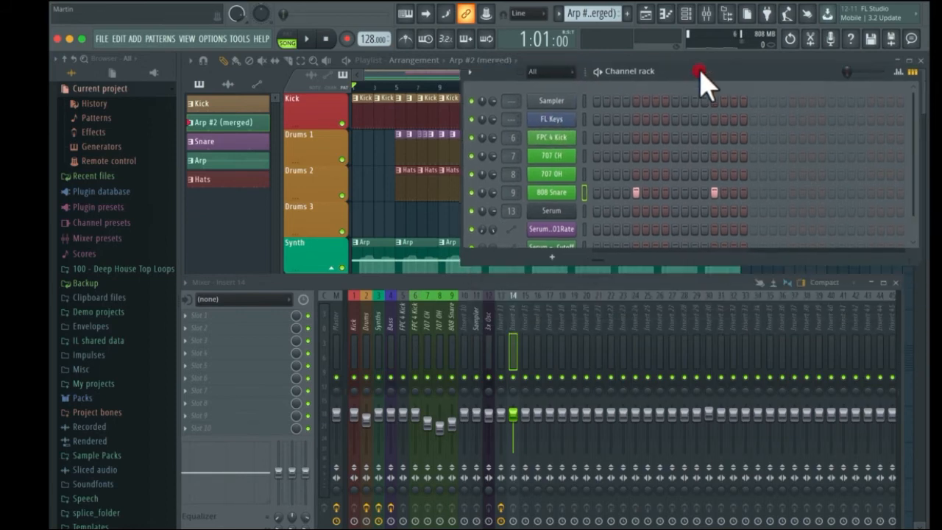
right_click(553, 123)
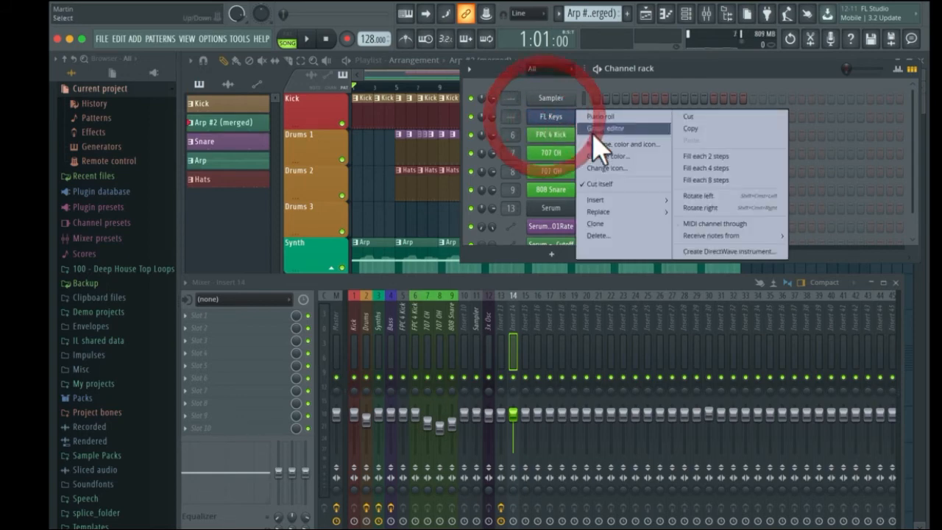
left_click(594, 146)
left_click(585, 132)
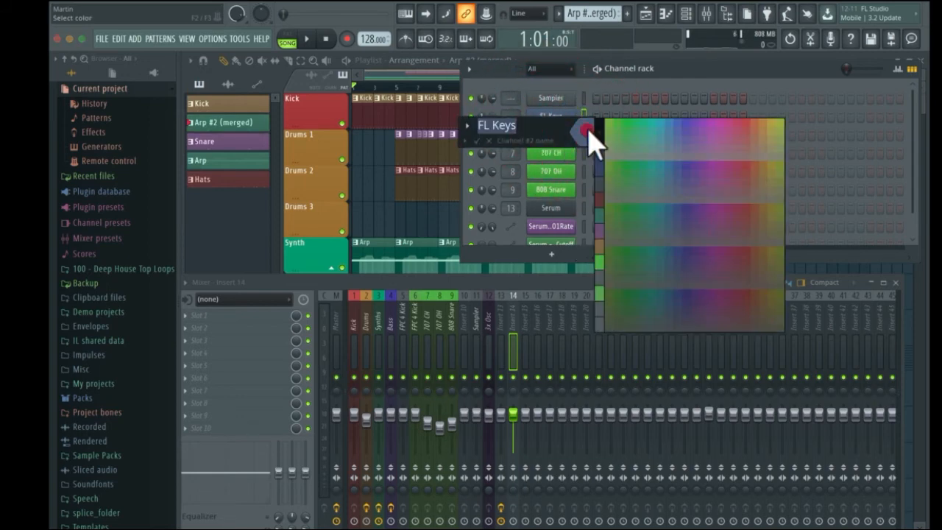
left_click(769, 126)
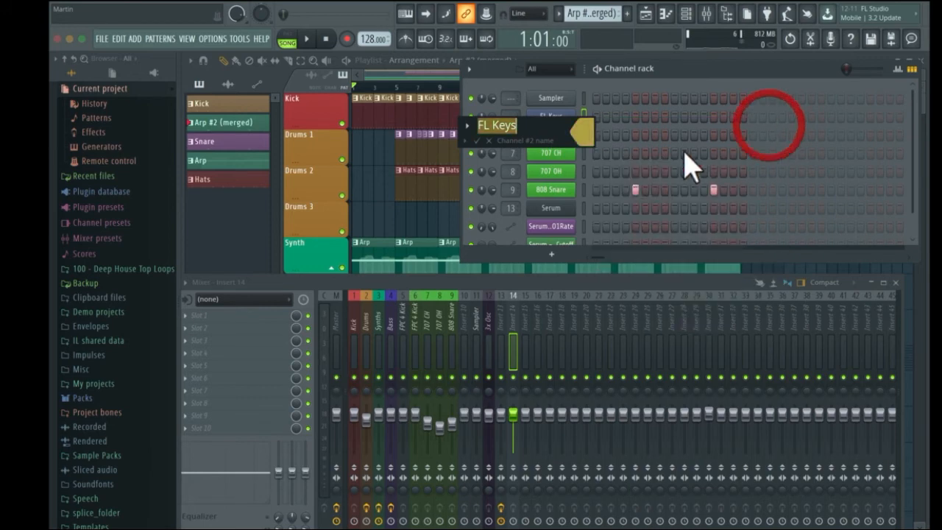
left_click(477, 140)
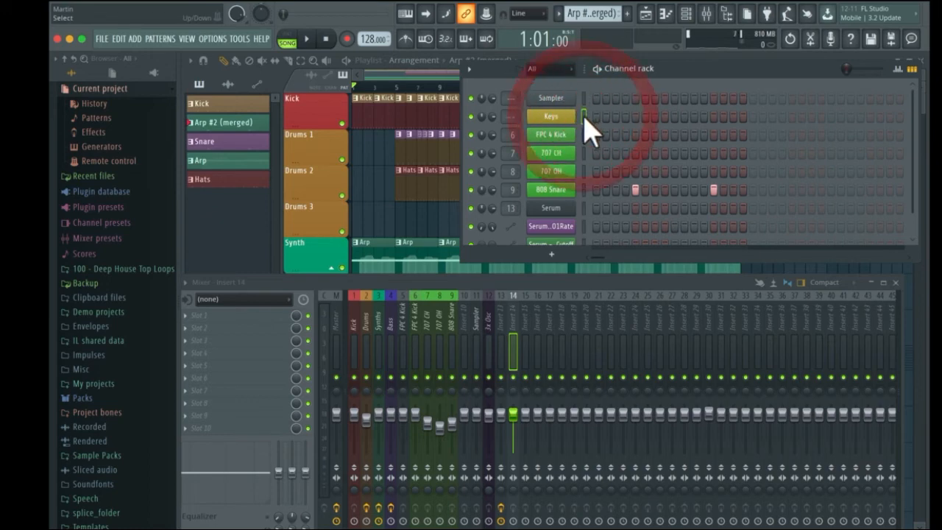
Step: Route the FL Keys channel to its own mixer track and place it as insert 10 beside the 808 Snare
left_click(515, 300)
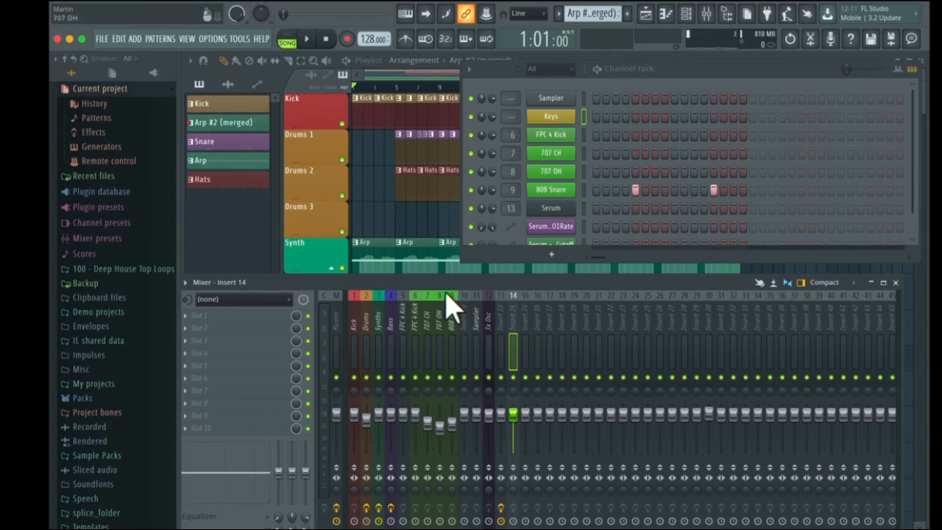
key("super")
left_click_drag(515, 305, 467, 304)
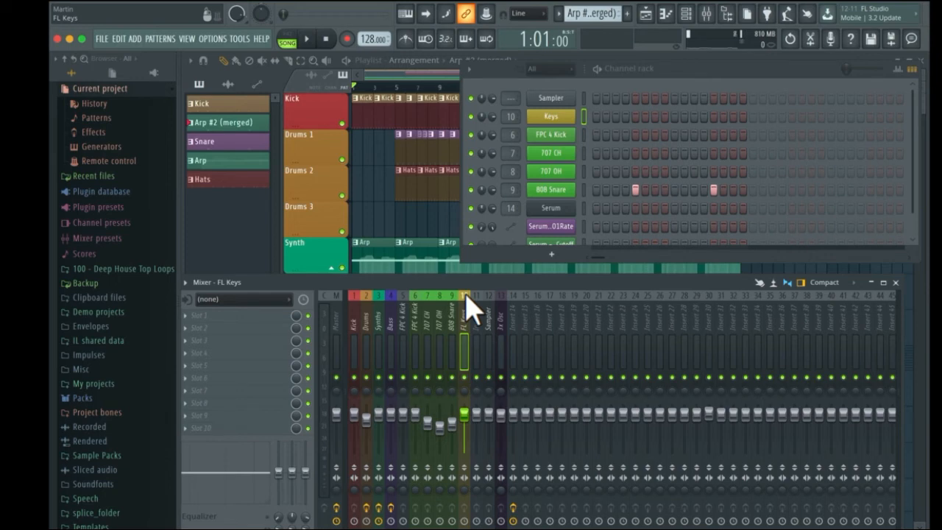
Step: Create a pattern named "New Pattern" and colour it green
left_click(704, 67)
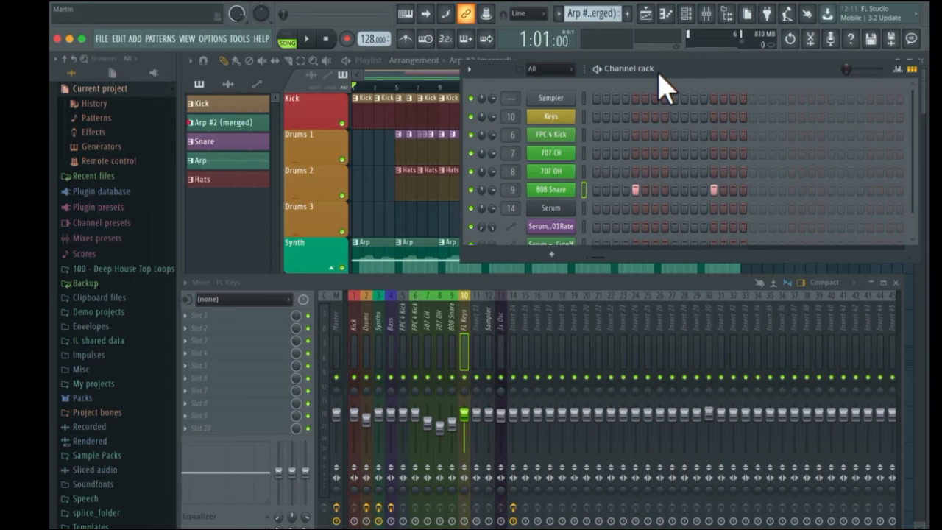
key("F4")
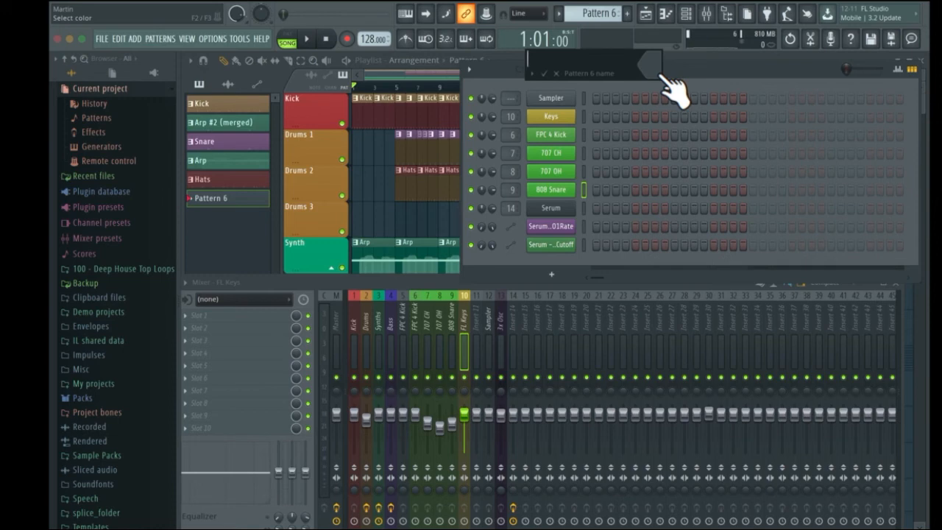
key("shift")
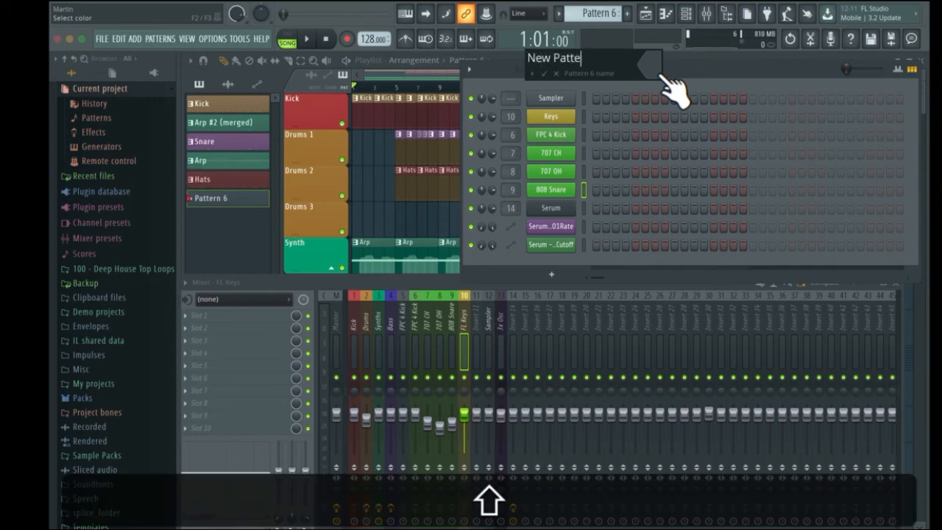
left_click(665, 75)
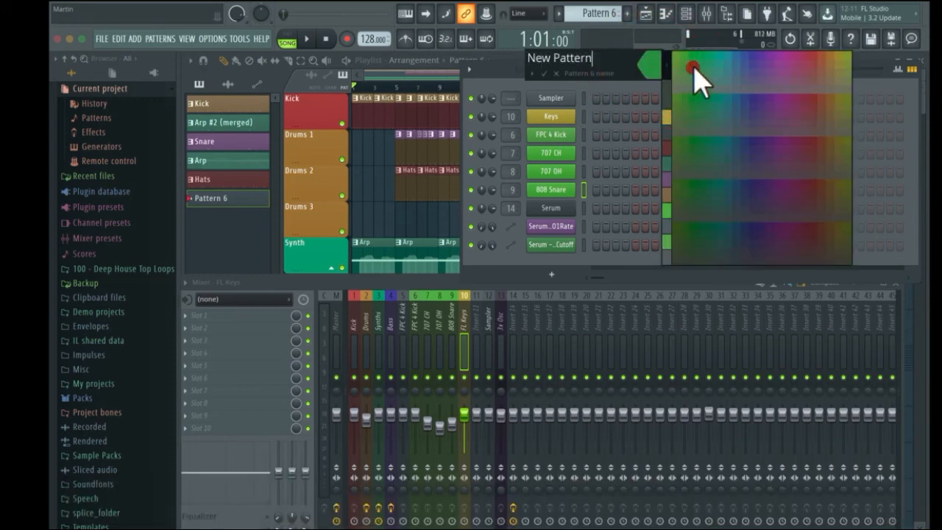
left_click(694, 79)
left_click(544, 73)
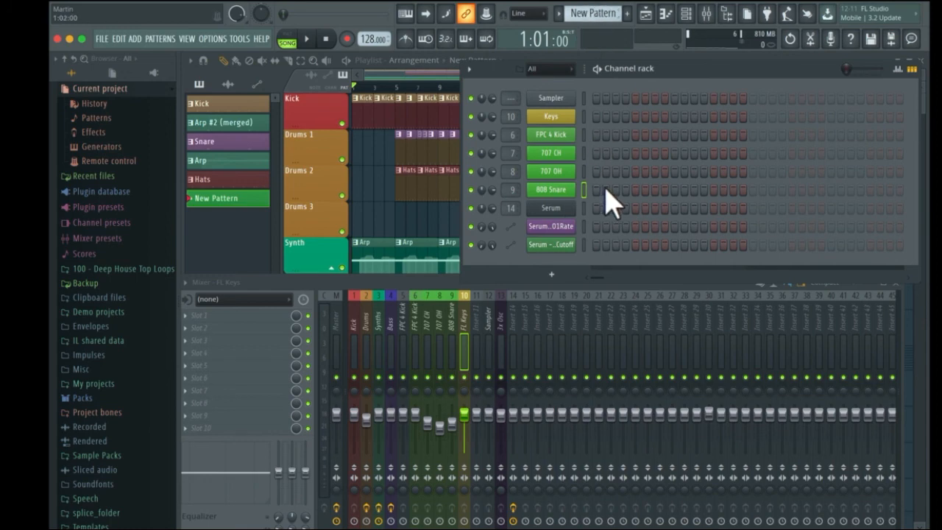
Step: Program the FPC 4 Kick channel on steps 1, 5, 9 and 13 of the new pattern
left_click(596, 134)
left_click(636, 135)
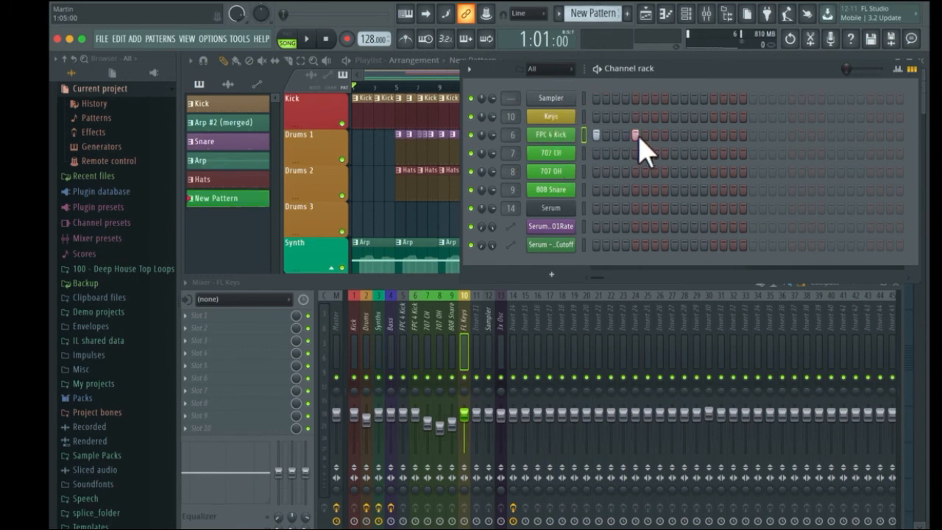
left_click(675, 134)
left_click(713, 135)
Step: Program the 707 CH channel on steps 3, 7, 11 and 15
left_click(655, 153)
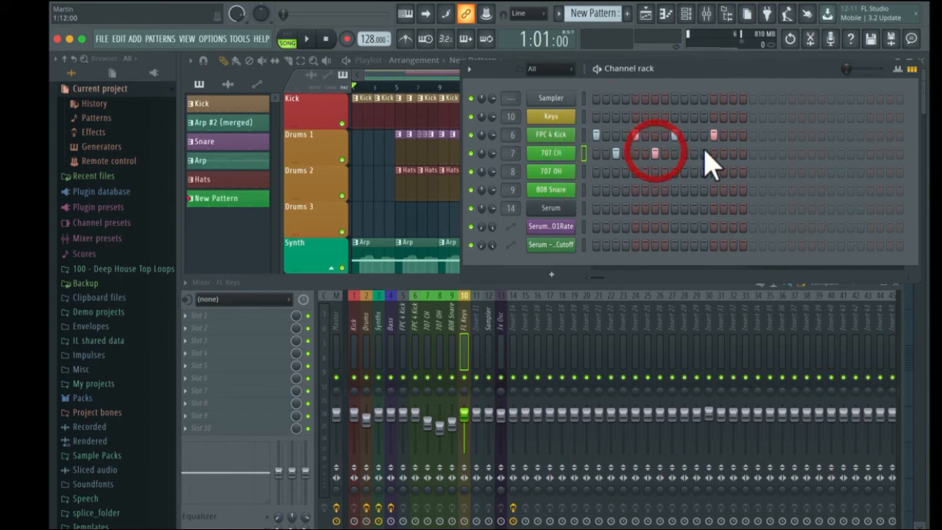
left_click(694, 153)
left_click(733, 153)
Step: Select the FPC 4 Kick channel and audition the new pattern in pattern mode
left_click(583, 135)
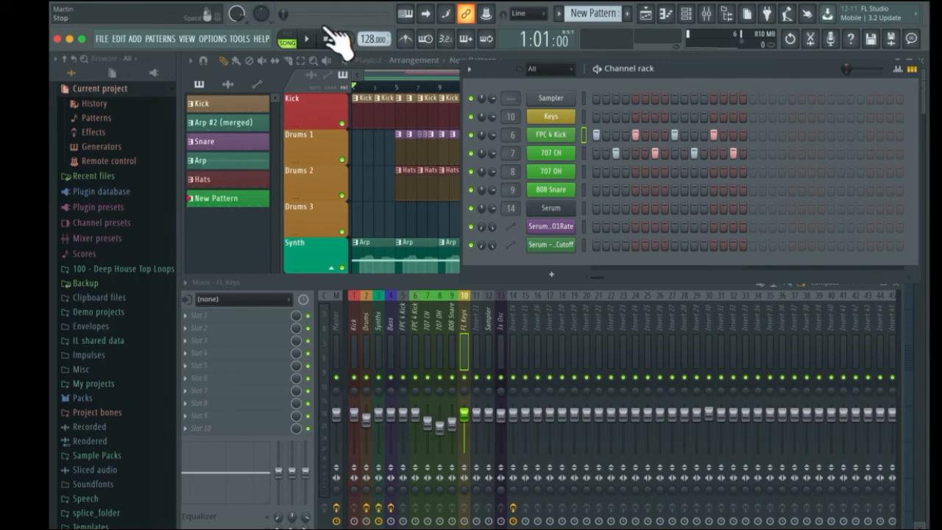
left_click(289, 37)
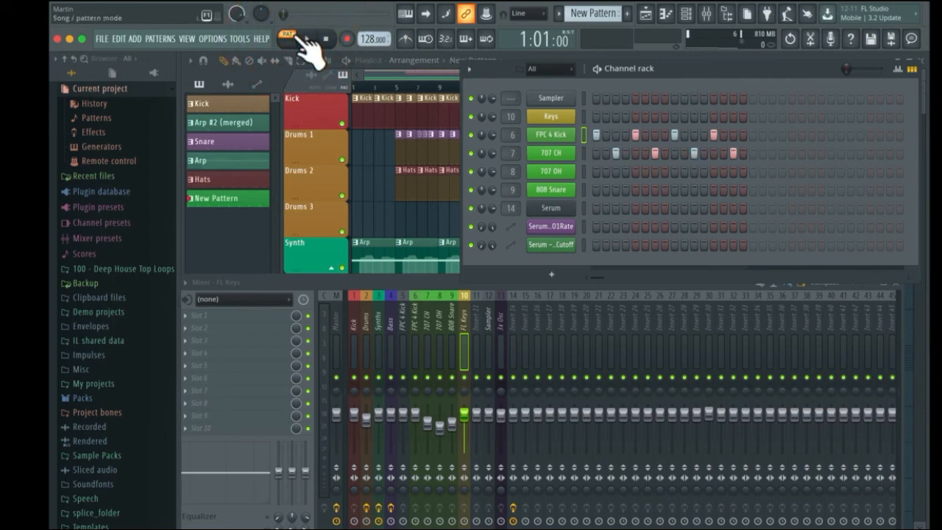
left_click(307, 39)
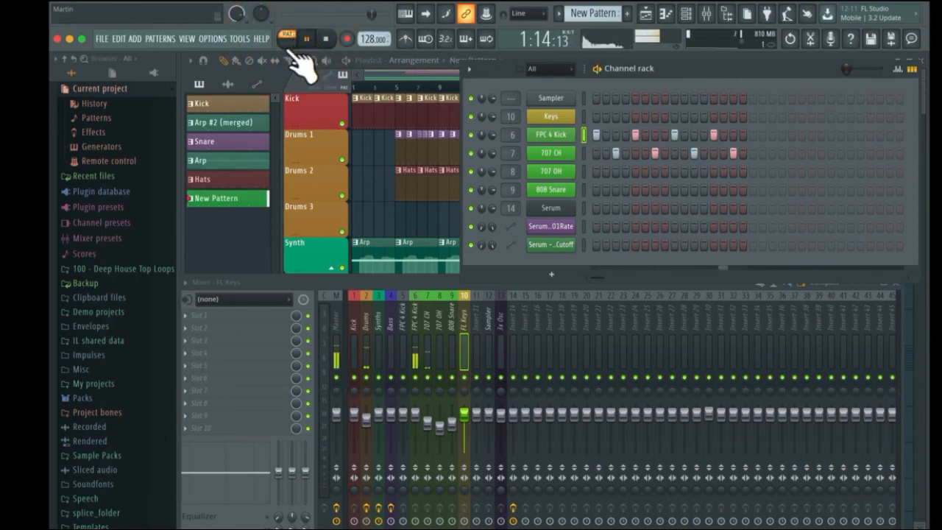
left_click(307, 38)
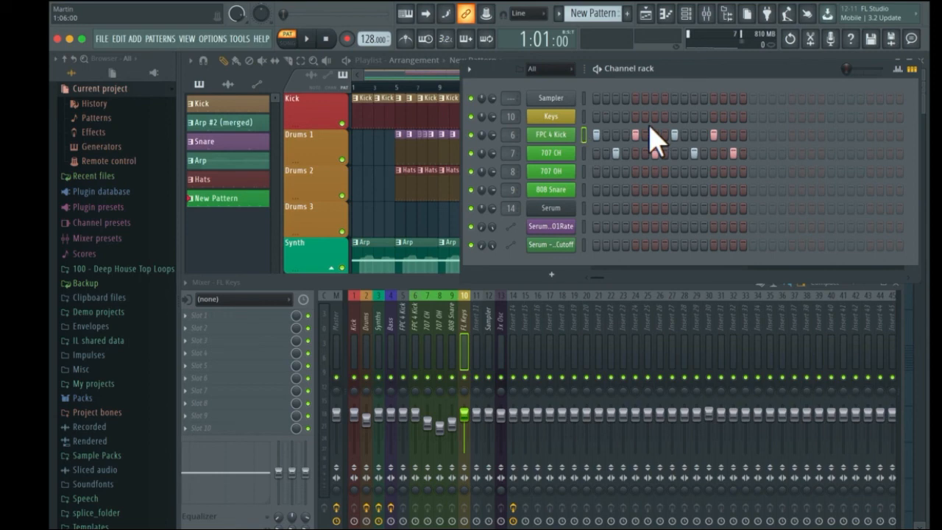
Step: Shift the FPC 4 Kick steps right and left, auditioning the pattern, and bring them back to steps 1, 5, 9 and 13
key("shift+super+Right")
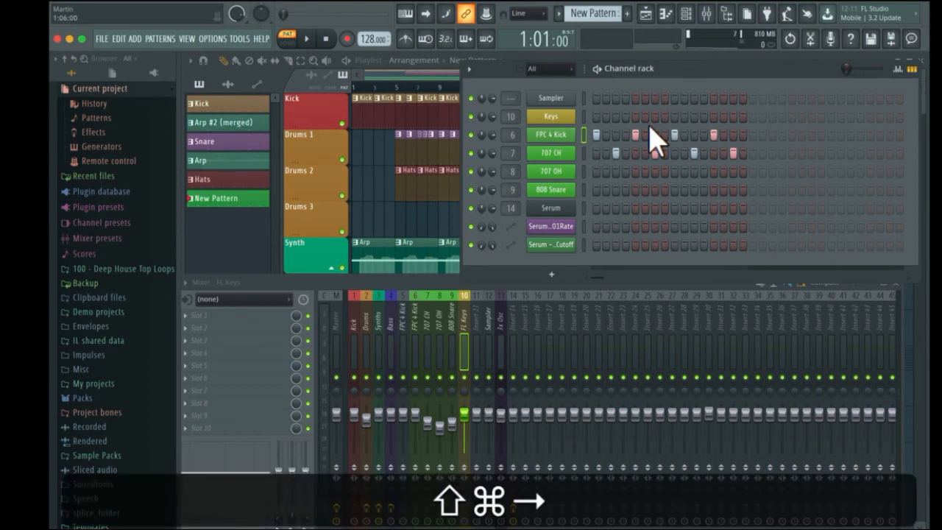
key("shift+super+Right")
key("shift+super+Right")
key("shift+super+Left")
key("shift+super+Left")
key("shift+super+Left")
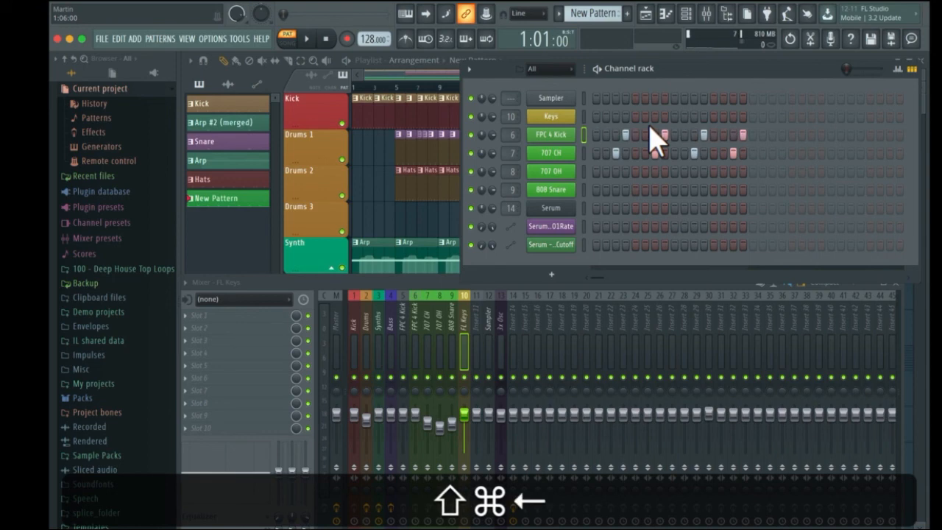
key("shift+super+Right")
key("space")
key("shift+super+Right")
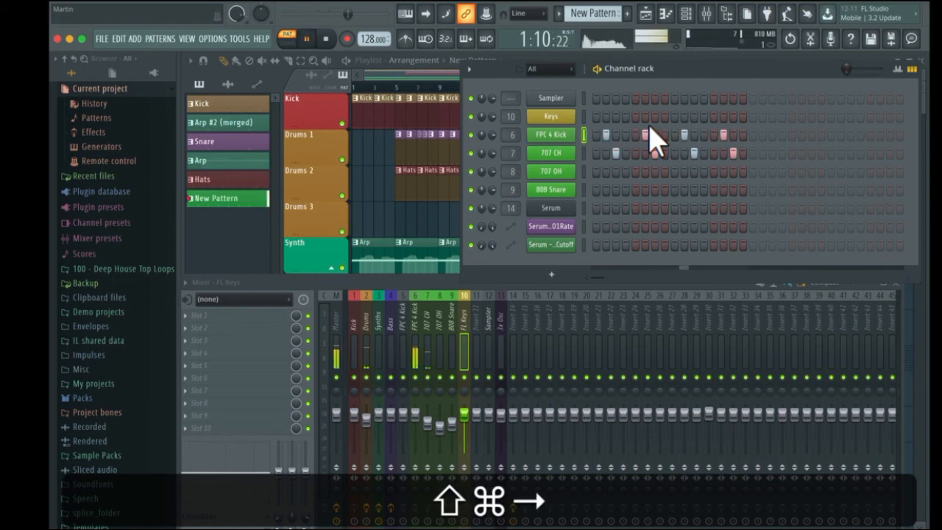
key("shift+super+Right")
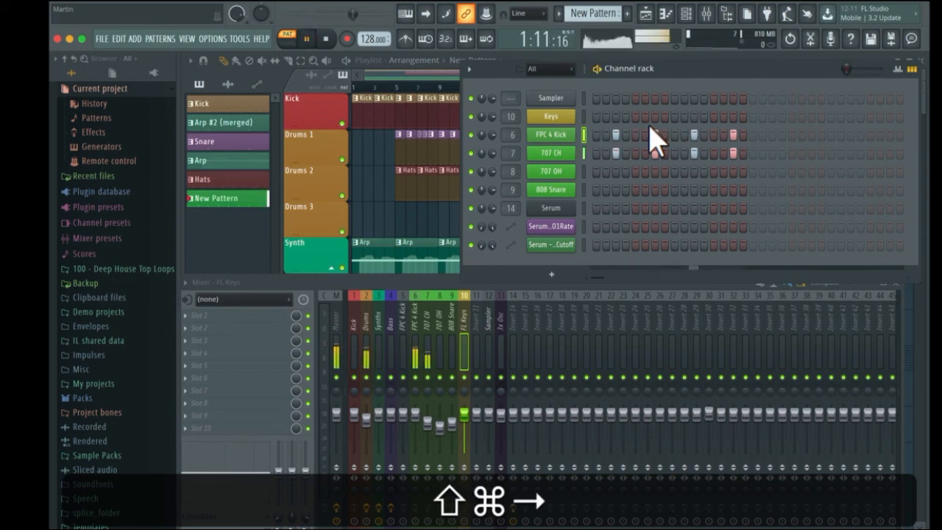
key("shift+super+Right")
key("shift+super+Right")
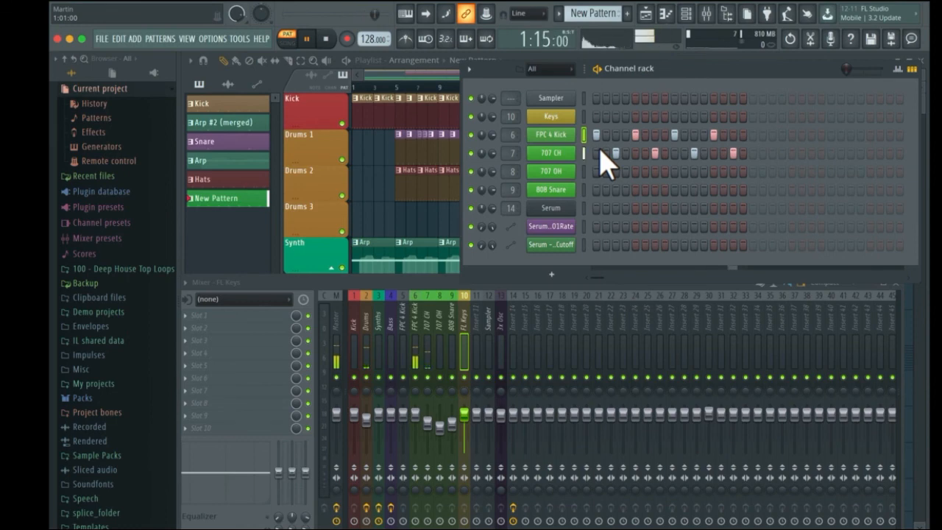
Step: Shift the 707 CH steps right and left during playback, return them to steps 3, 7, 11 and 15, and stop playback
left_click(584, 153)
key("shift+super+Right")
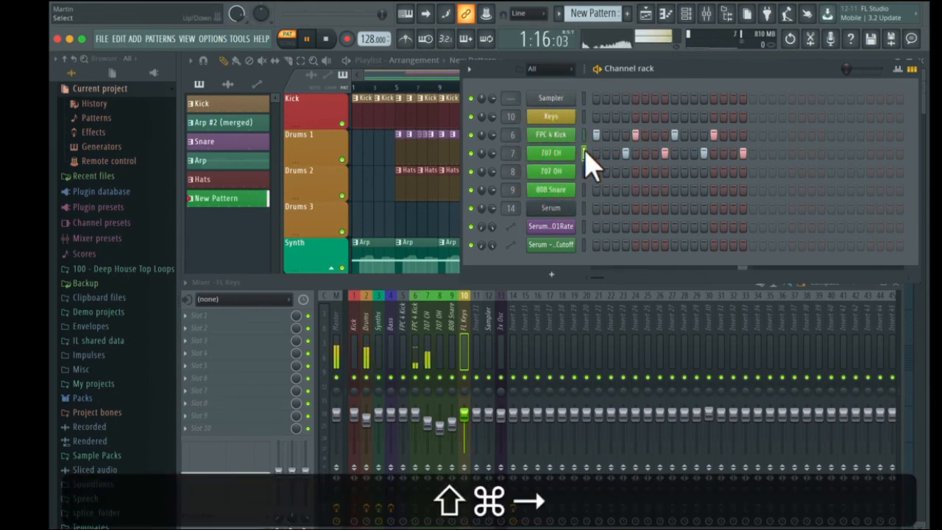
key("shift+super+Right")
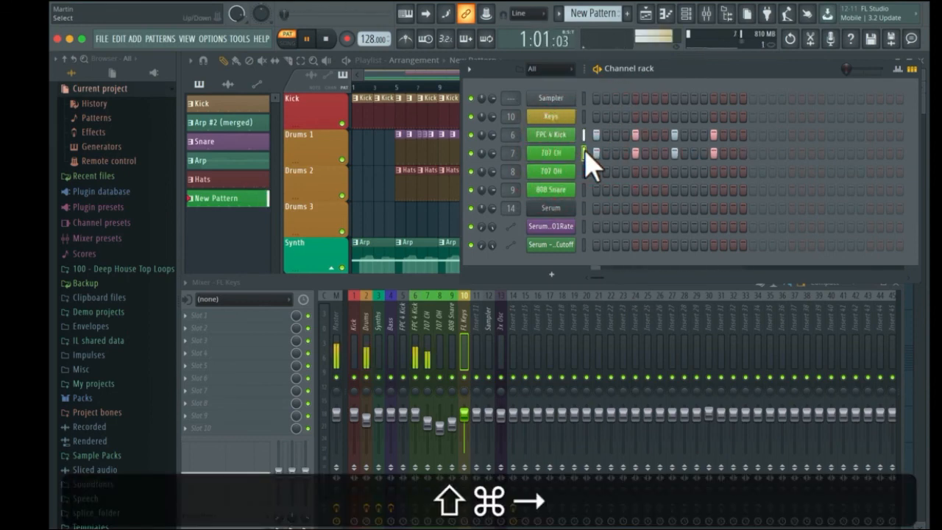
key("shift+super+Left")
key("shift+super+Left")
key("shift+super+Left")
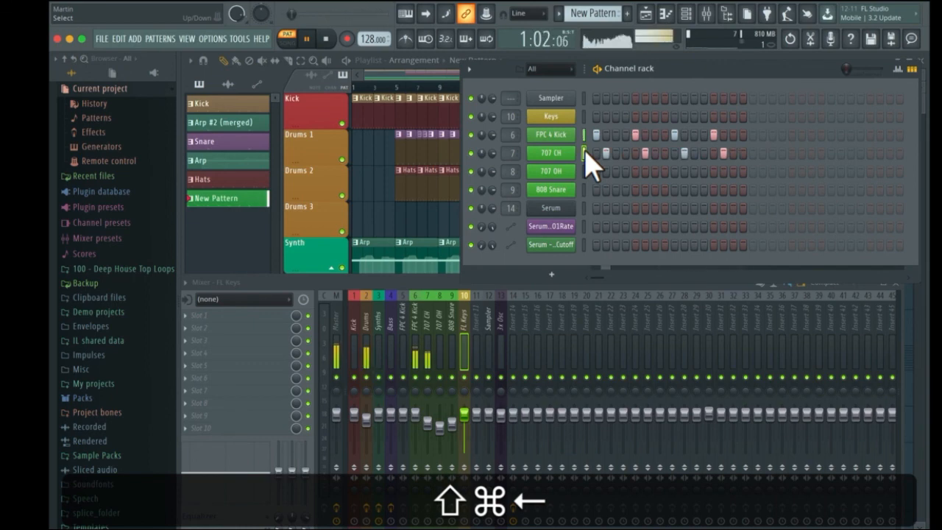
key("shift+super+Right")
key("space")
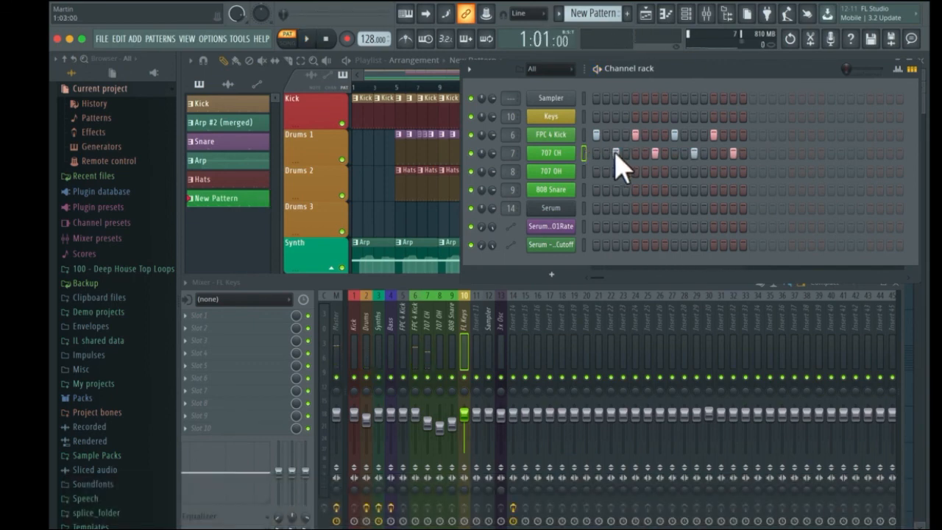
Step: Clear the 707 CH steps and re-enter them by hand on steps 2, 6, 10 and 14
left_click_drag(614, 153, 740, 147)
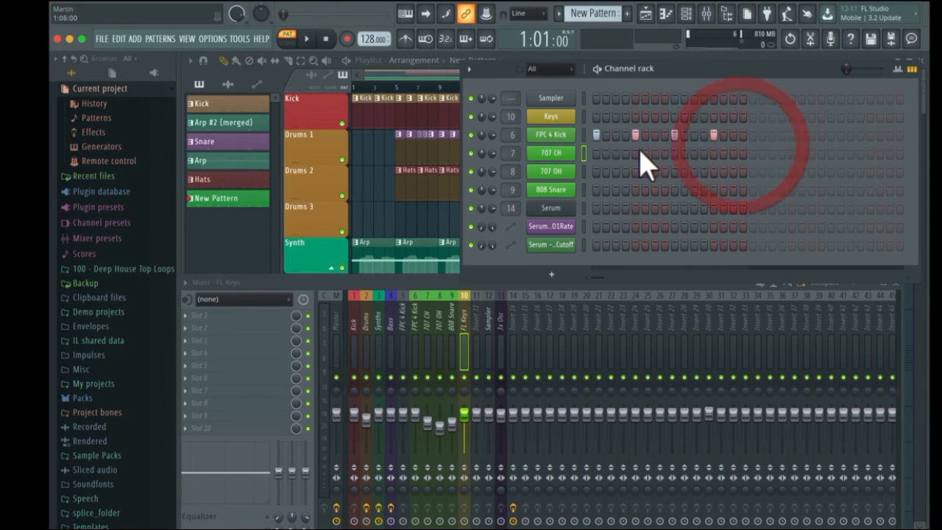
left_click(606, 153)
left_click(645, 153)
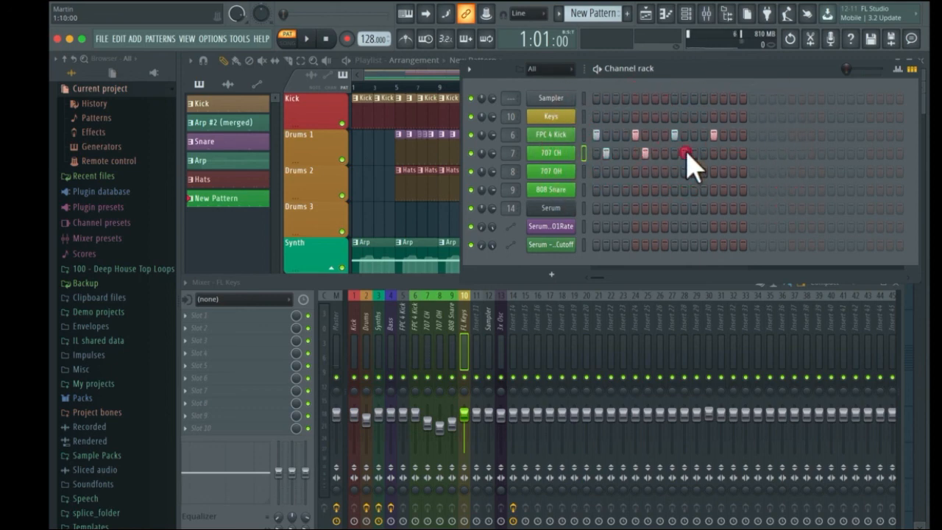
left_click(684, 153)
left_click(723, 153)
Step: Clear the 707 CH row again and place its hits on steps 4, 8, 12 and 16
left_click_drag(724, 153, 579, 155)
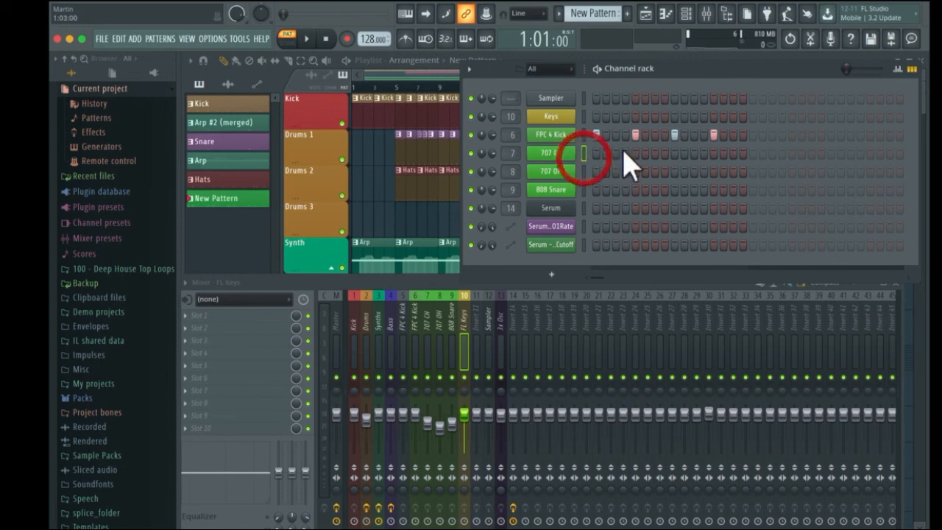
left_click(625, 151)
left_click(665, 153)
left_click(703, 154)
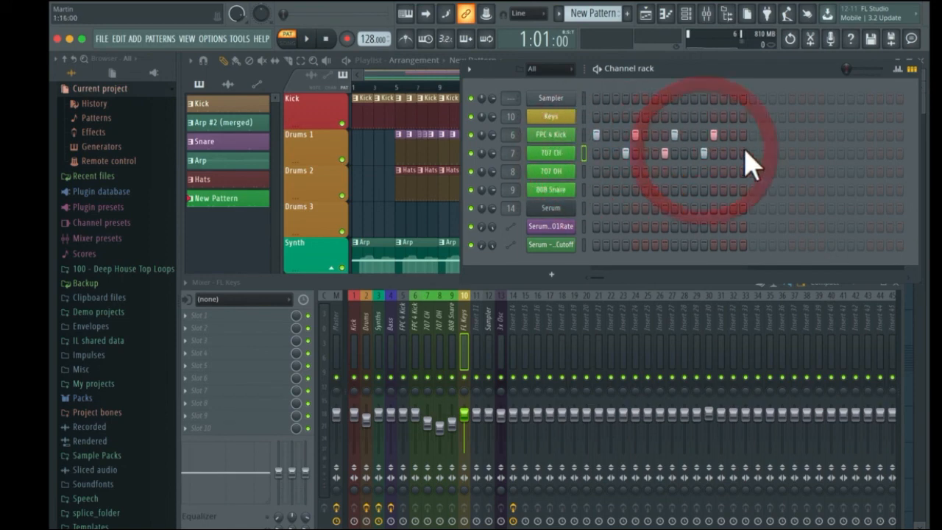
left_click(743, 153)
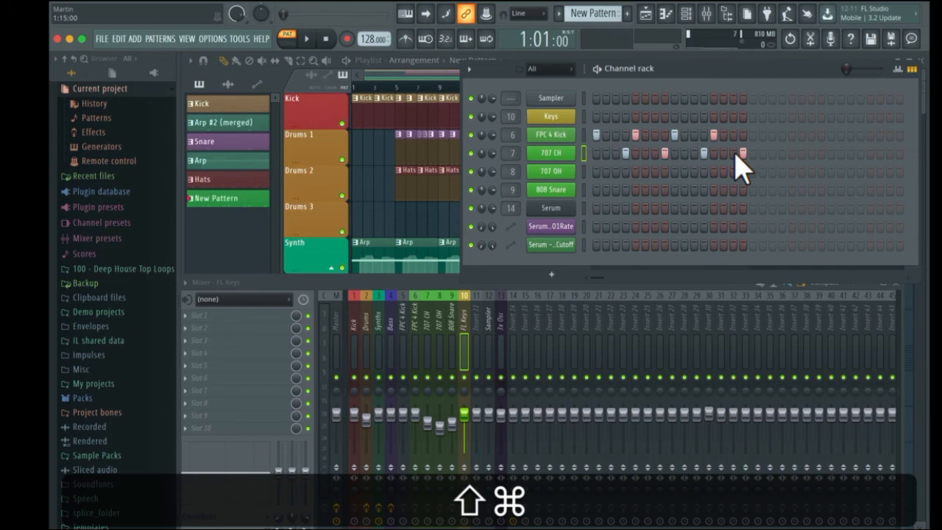
Step: Shift the whole 707 CH sequence back and forth, ending with its hits on steps 3, 7, 11 and 15
key("shift+super+Left")
key("shift+super+Right")
key("shift+super+Left")
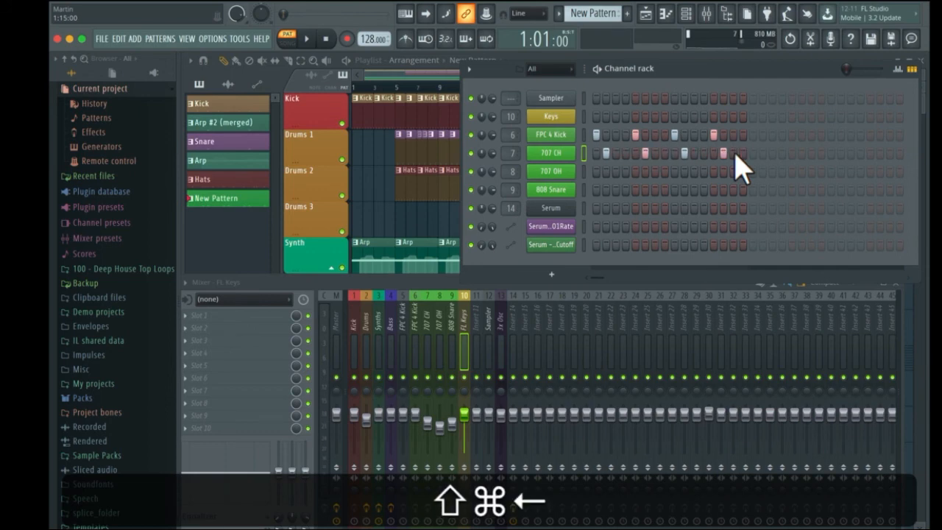
key("shift+super+Right")
key("shift+super+Left")
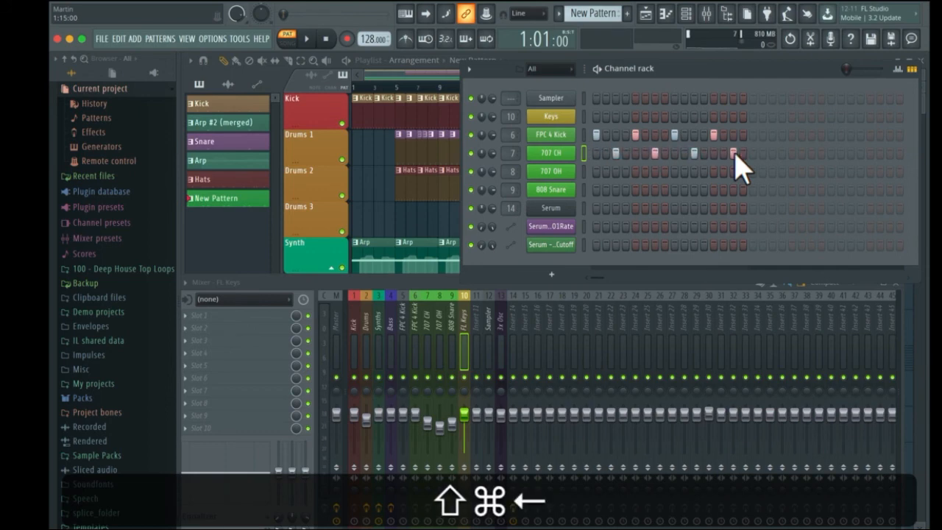